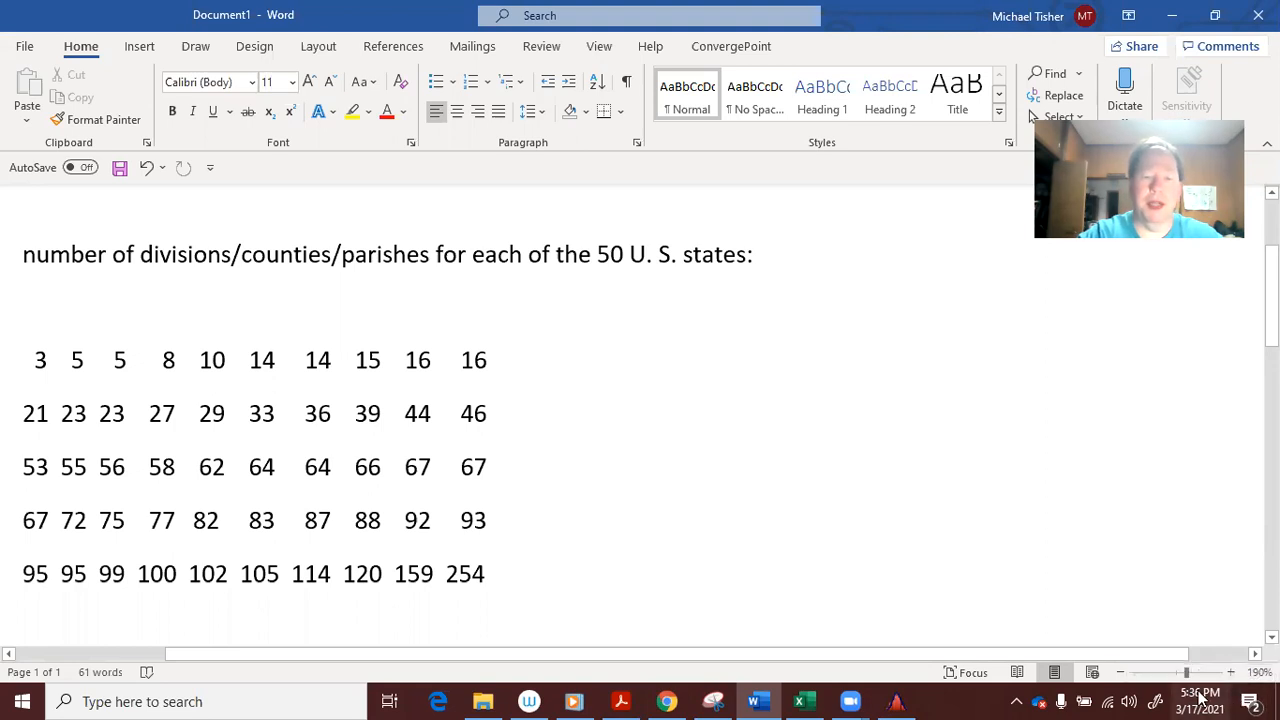
Enter =AVERAGE(C47:C96) in F91 beside MEAN, giving 61.96
click(801, 699)
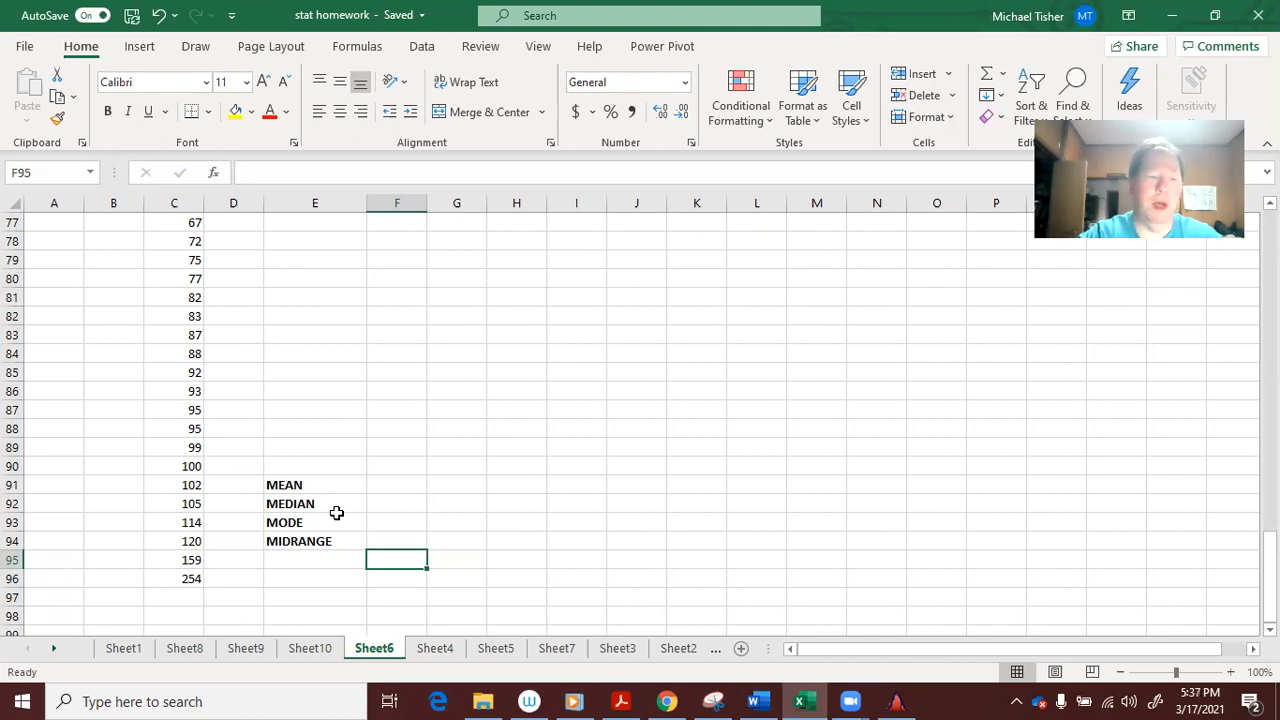
click(410, 490)
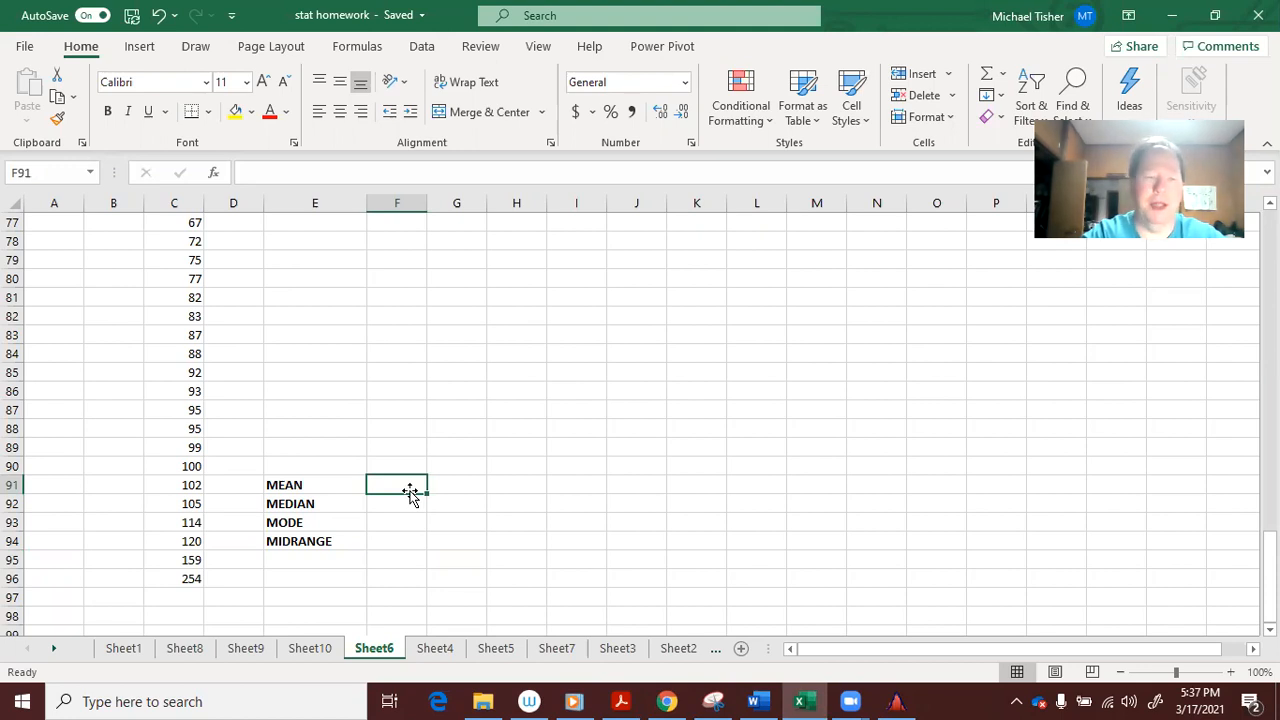
text(=)
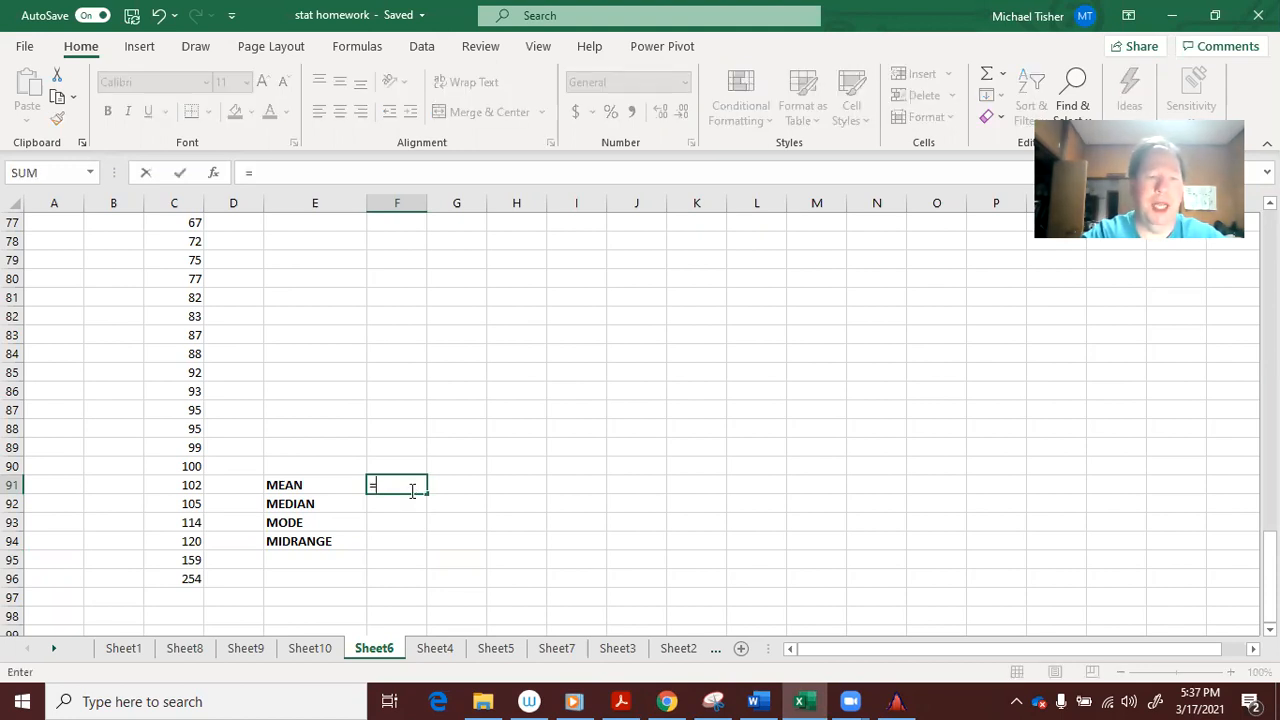
text(AVERAGE()
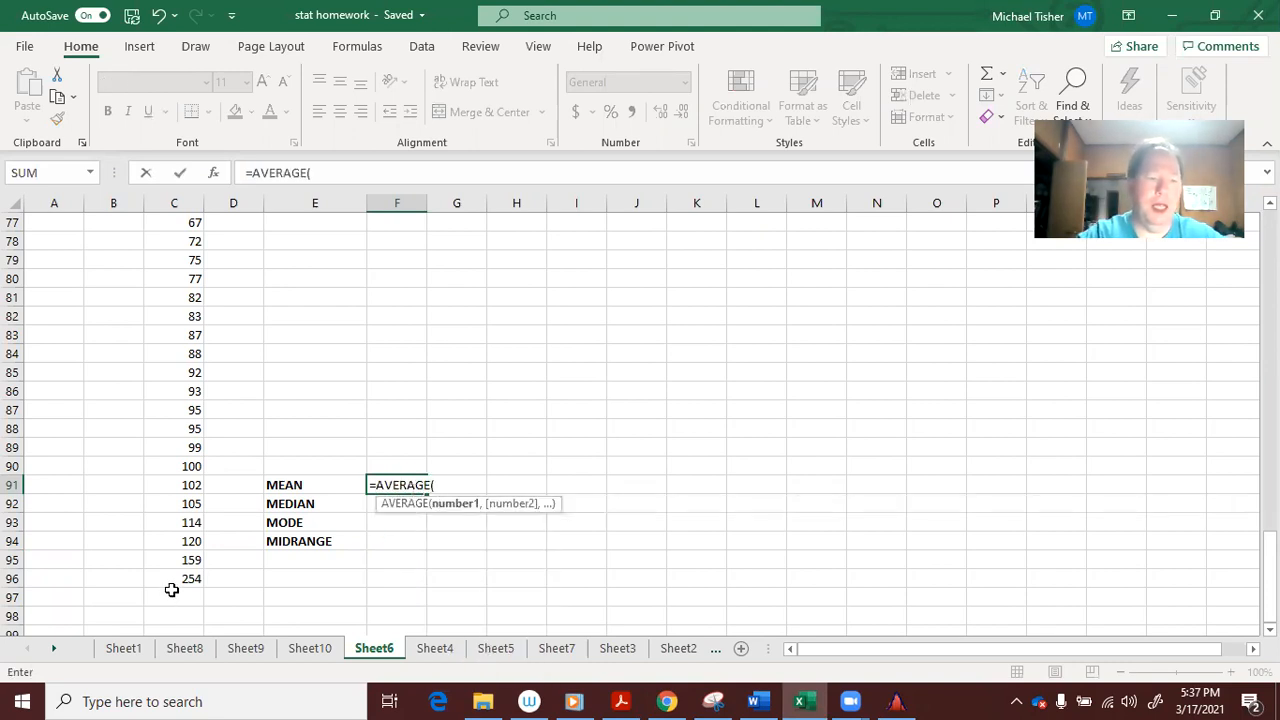
drag(183, 576, 177, 315)
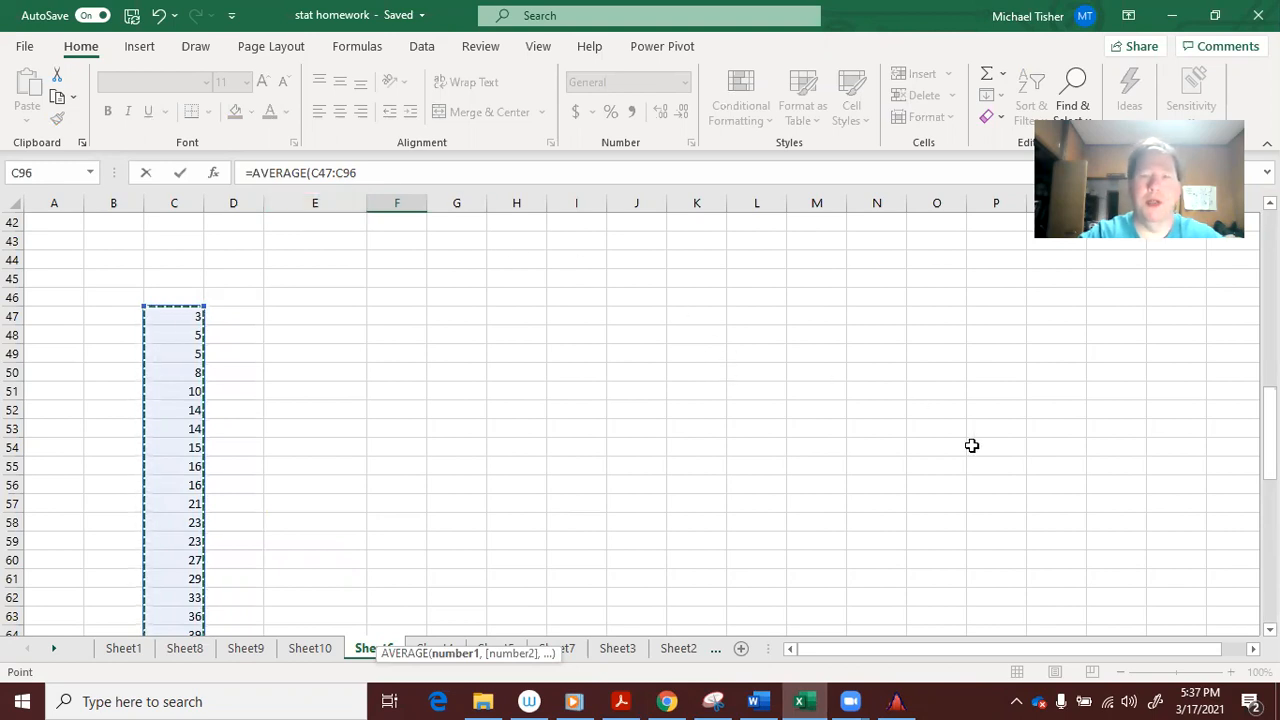
drag(1270, 420, 1270, 562)
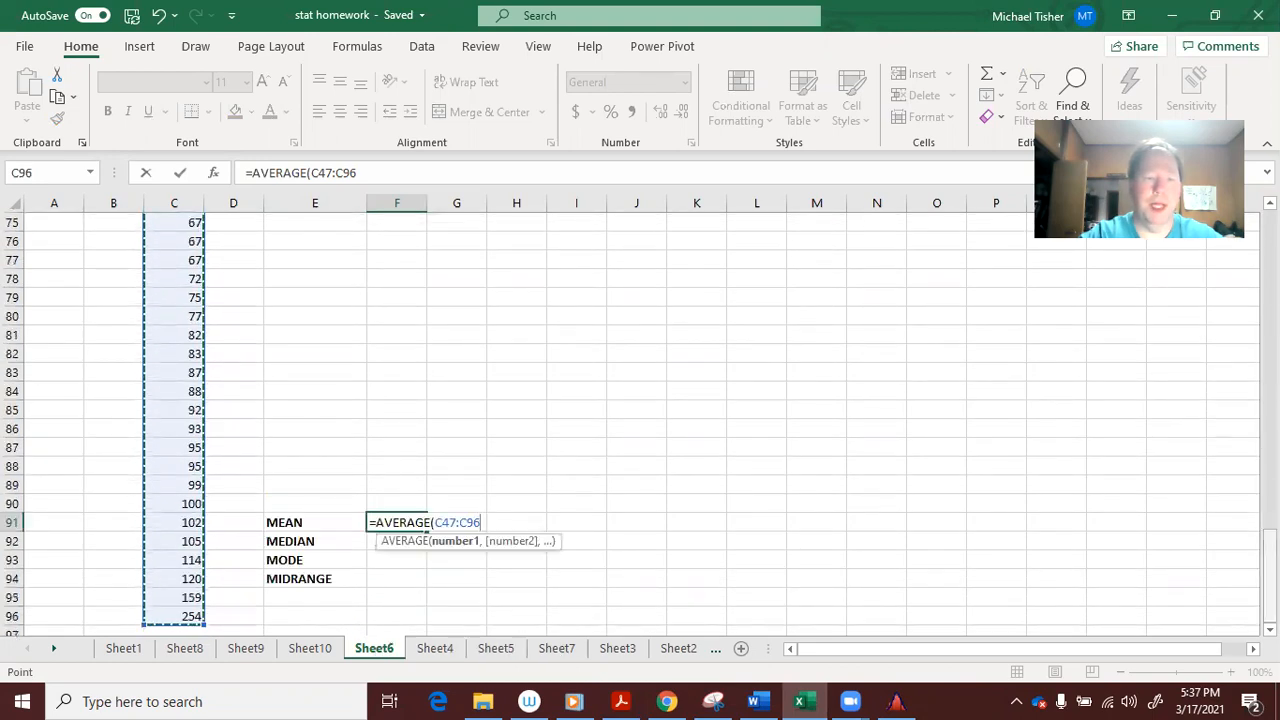
text())
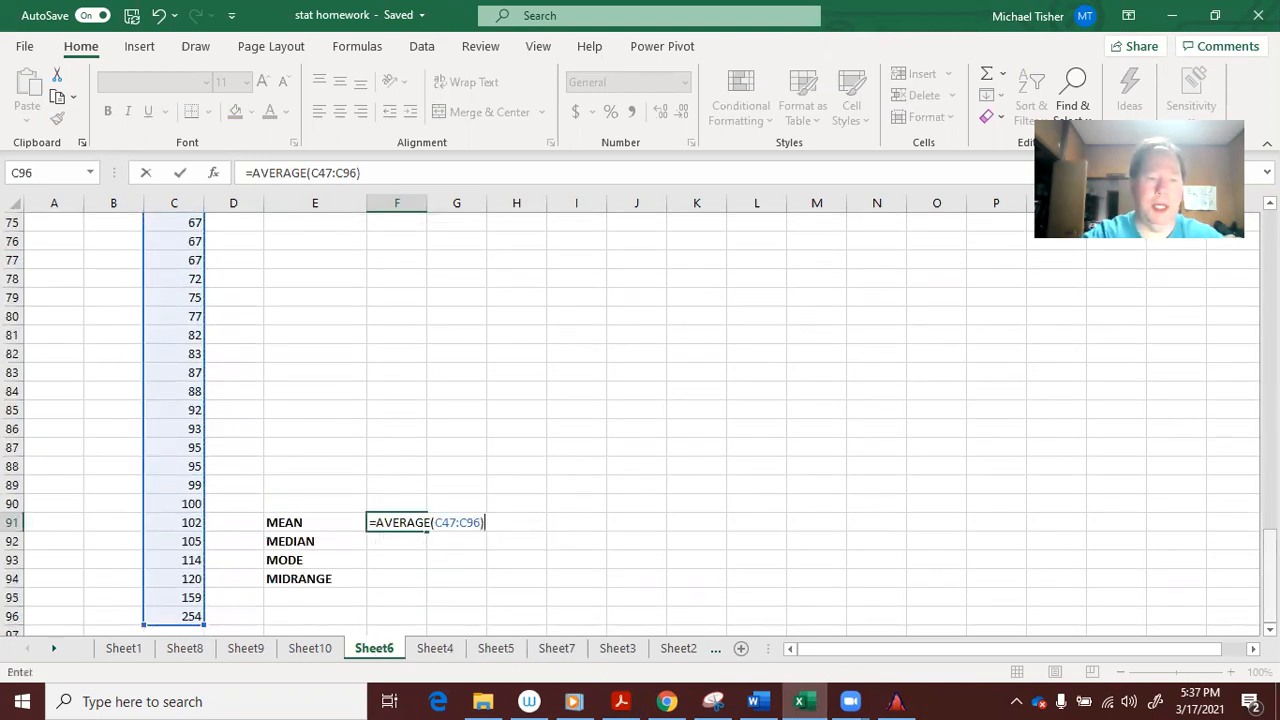
key(Return)
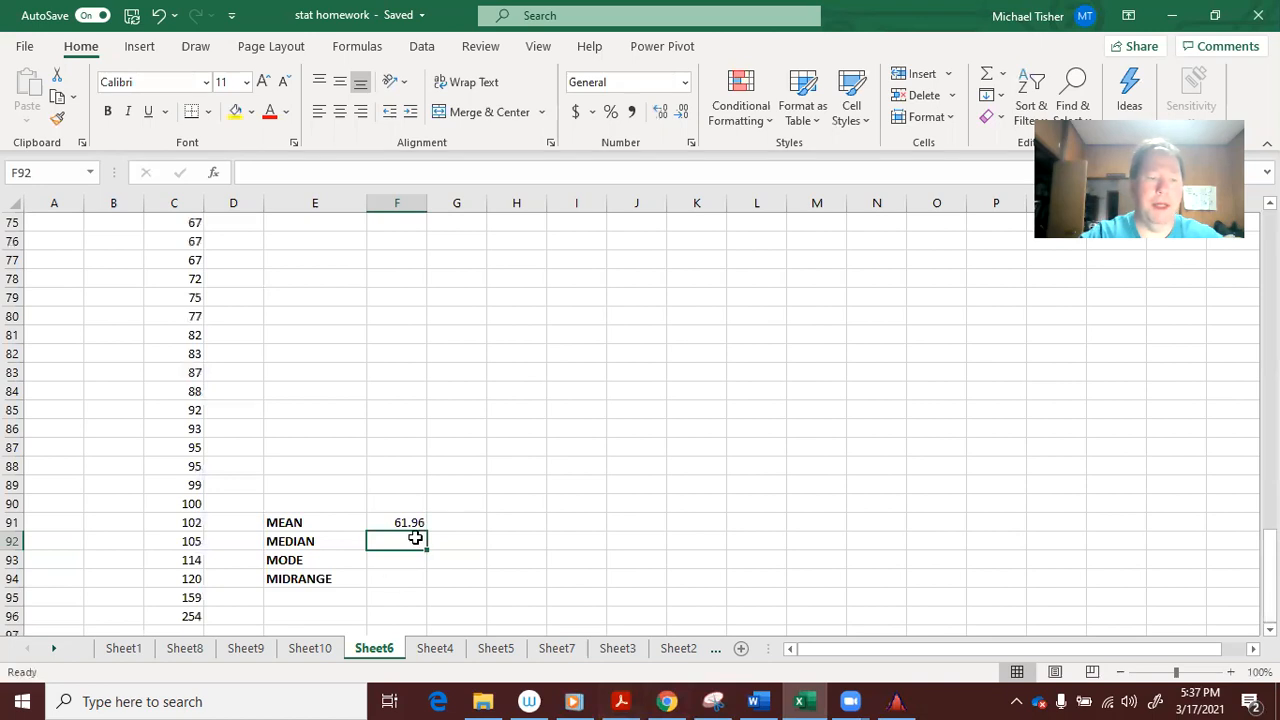
Enter =MEDIAN(C47:C96) in F92, giving a median of 63
text(=)
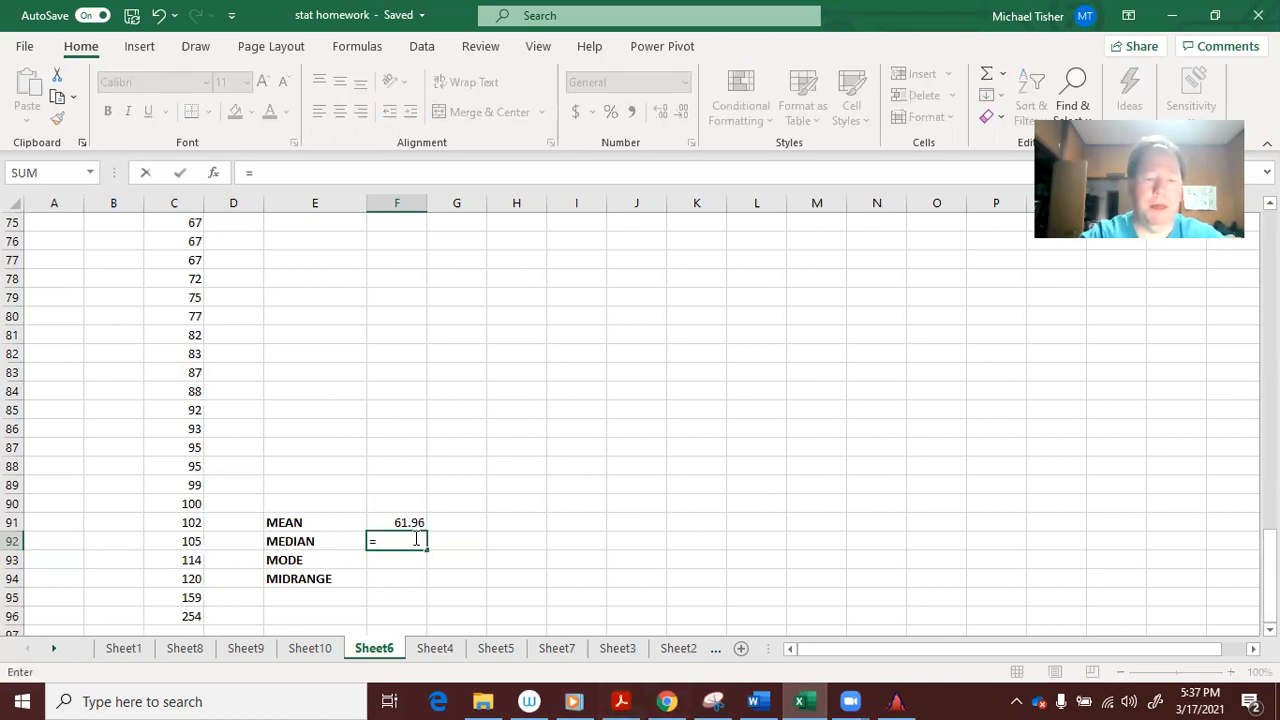
text(MEDIAN()
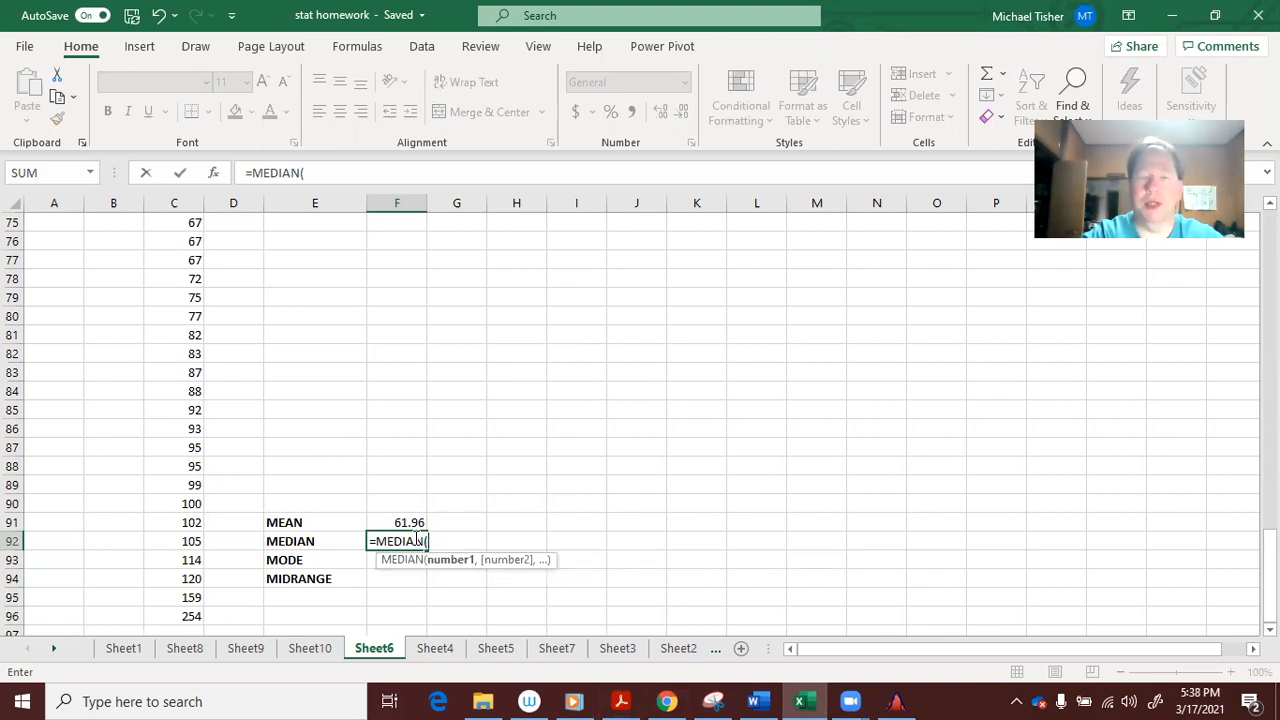
text(C)
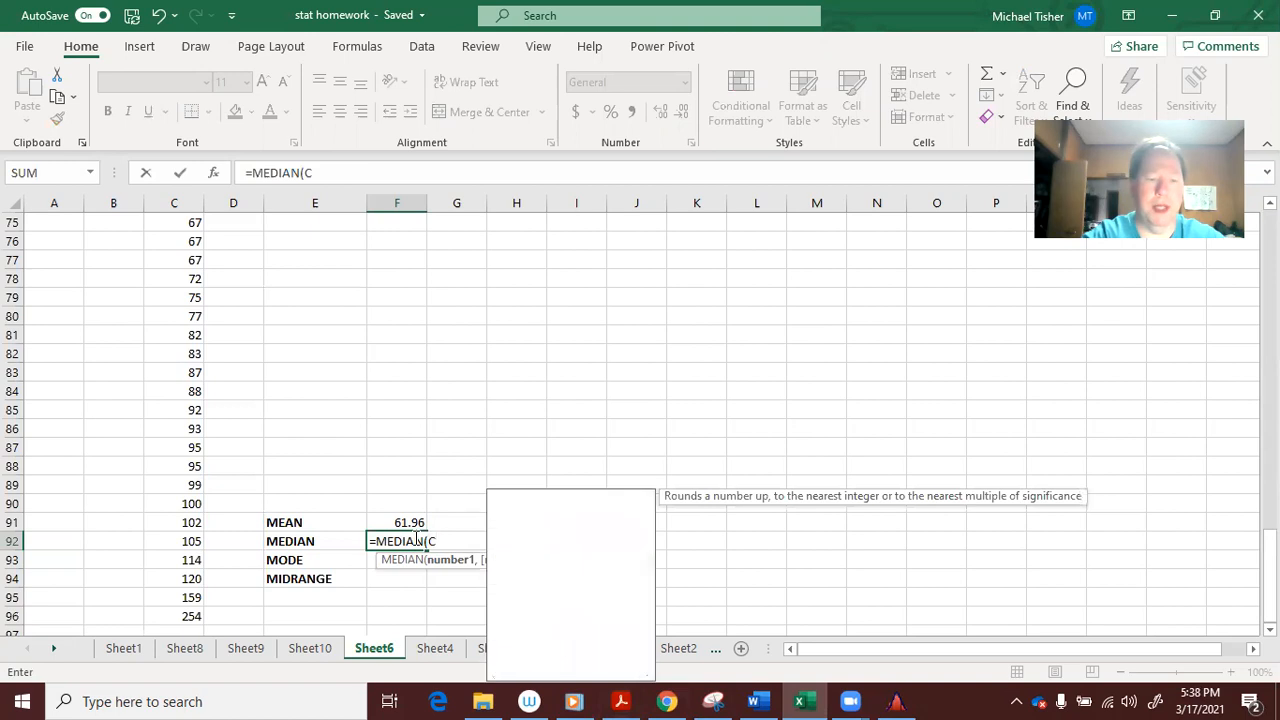
text(47:C)
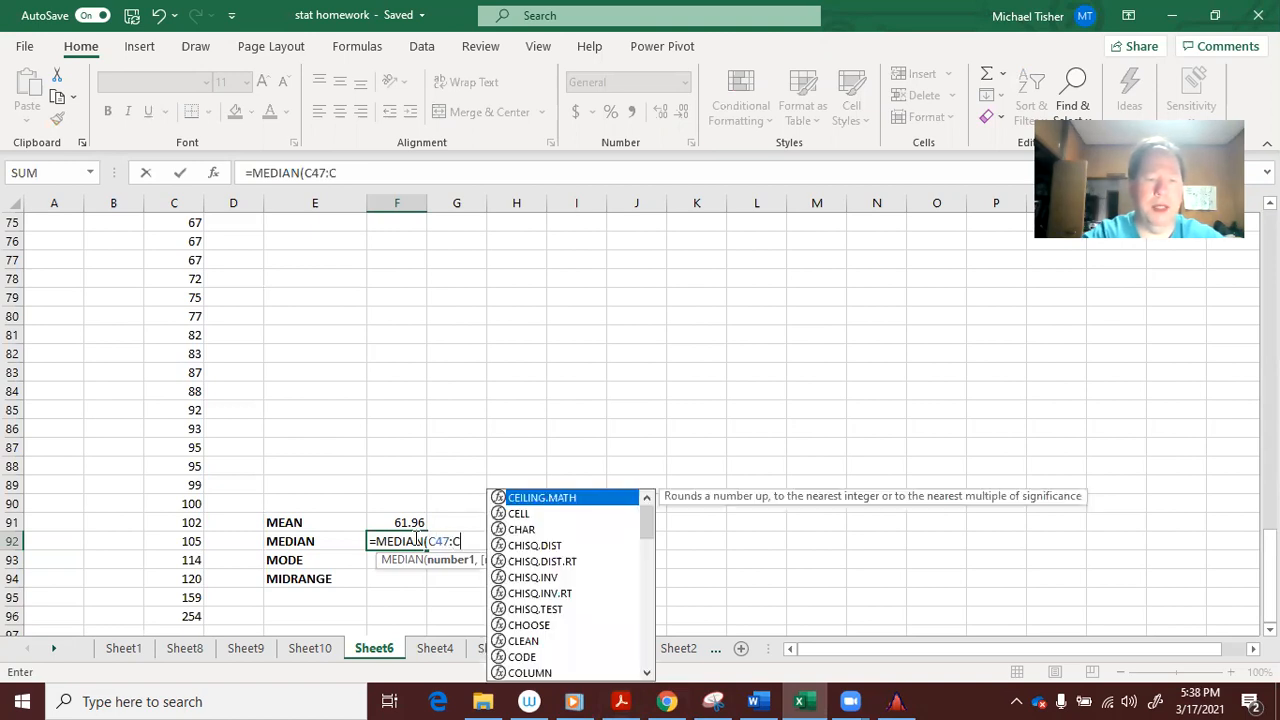
text(96))
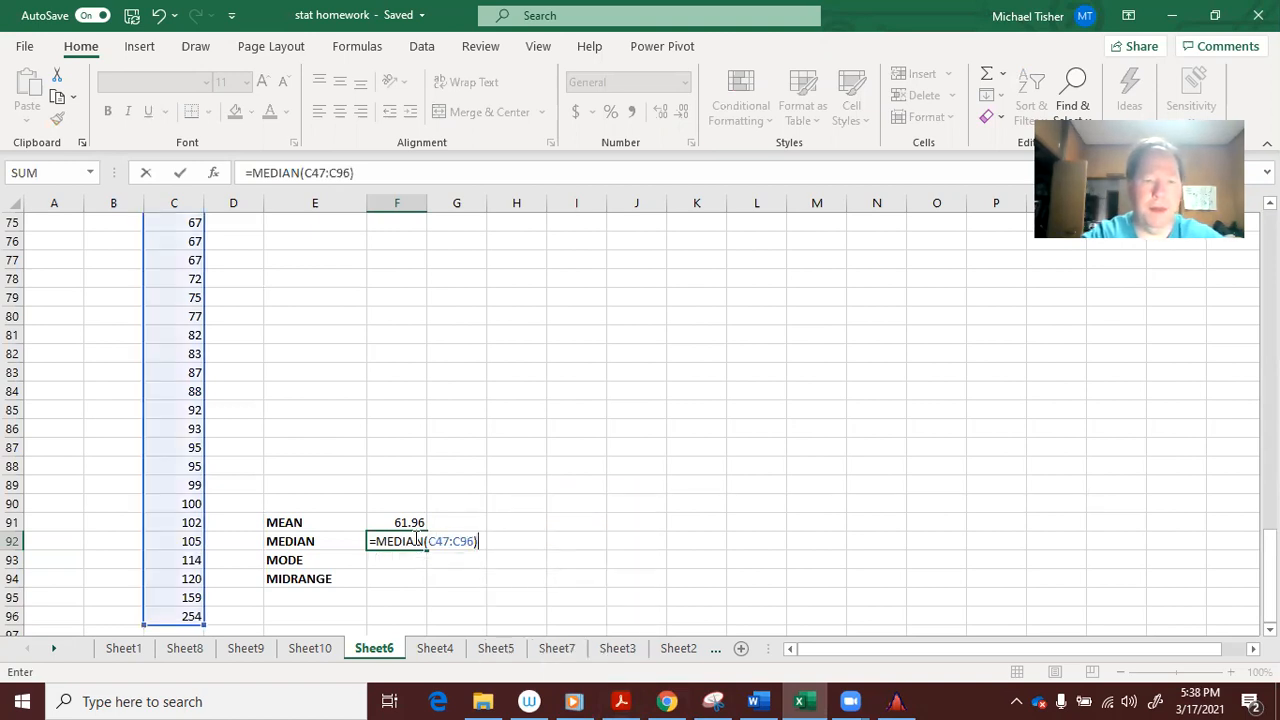
key(Return)
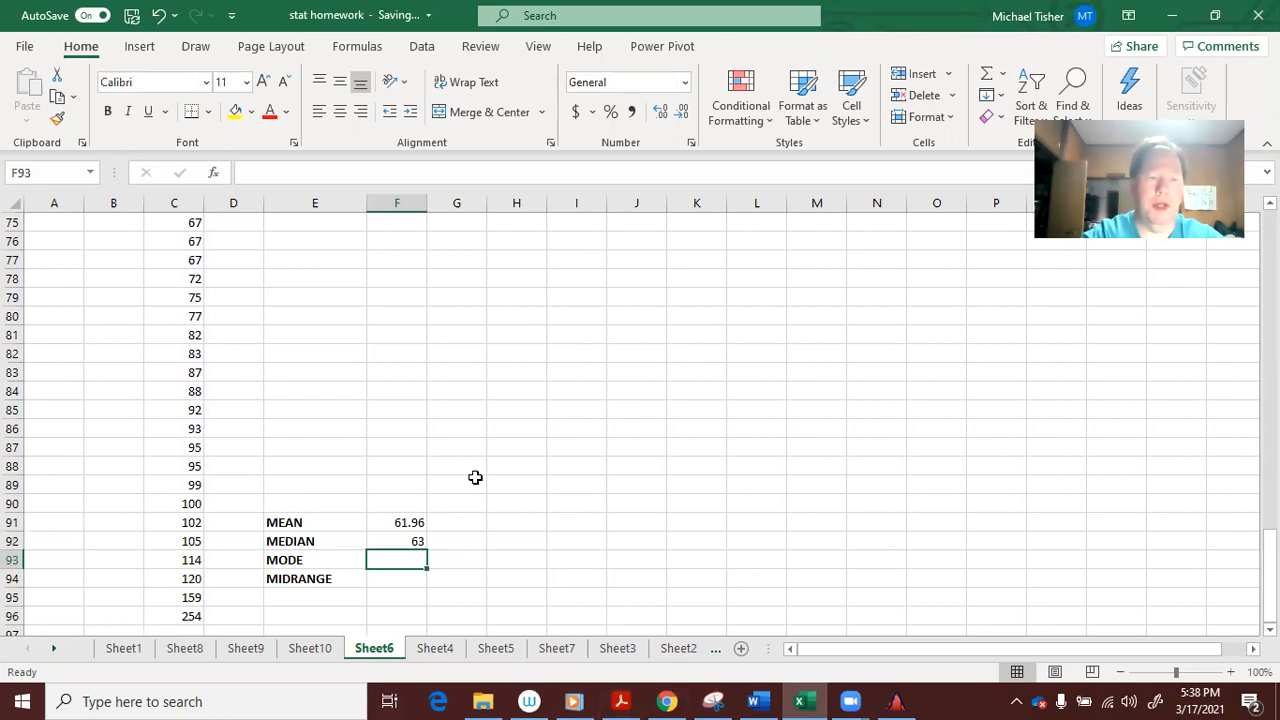
Enter =TRANSPOSE(MODE.MULT(C47:C96)) beside MODE, giving 67
text(=)
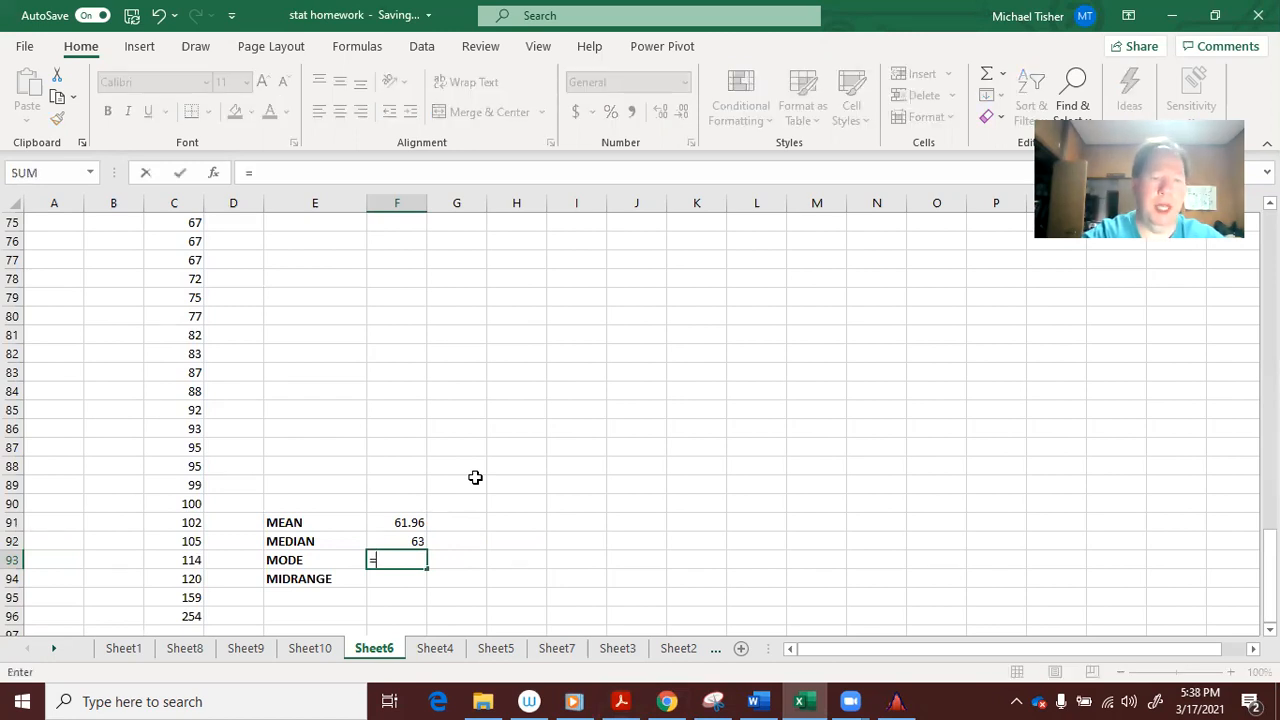
text(TRANSPOSE)
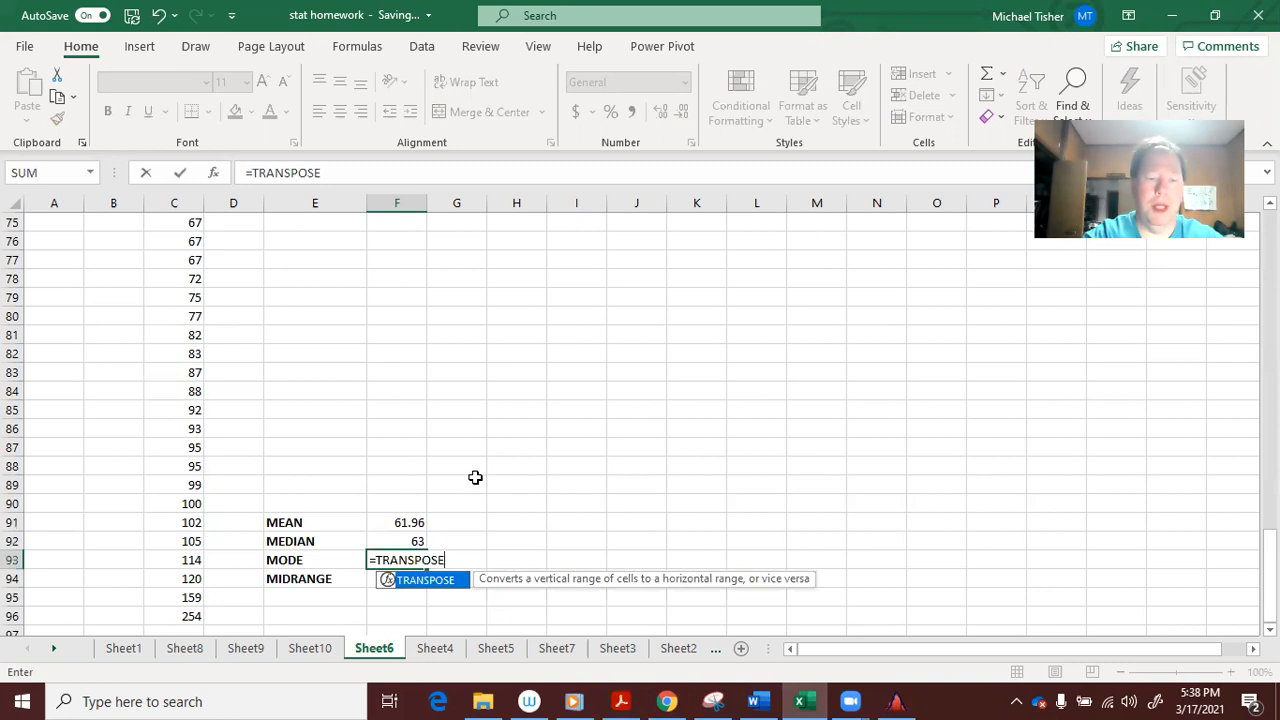
text(()
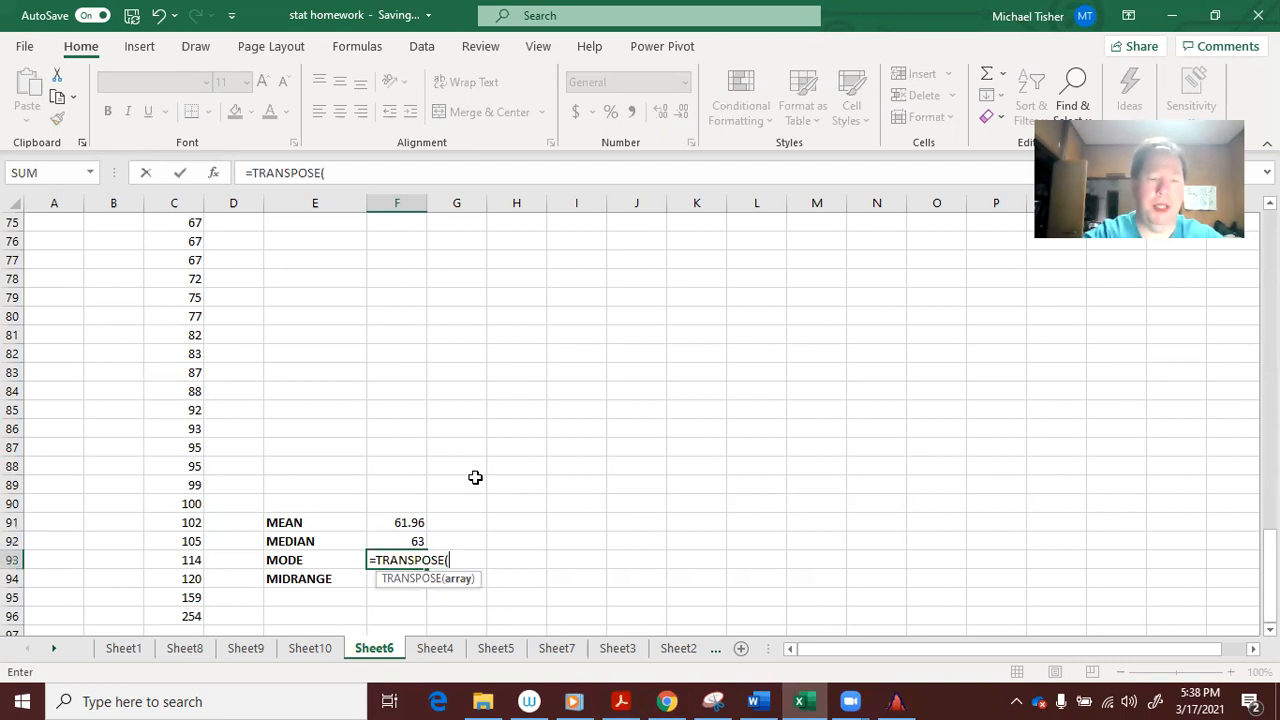
text(MODE.)
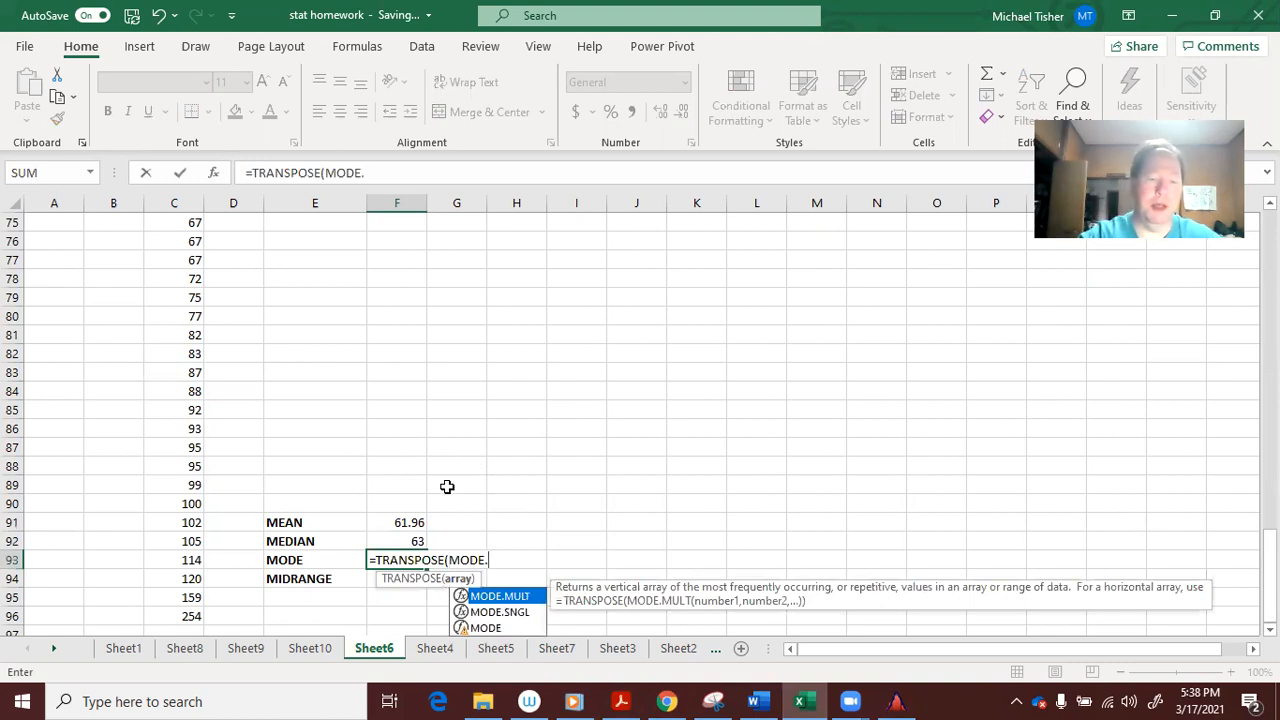
double_click(518, 597)
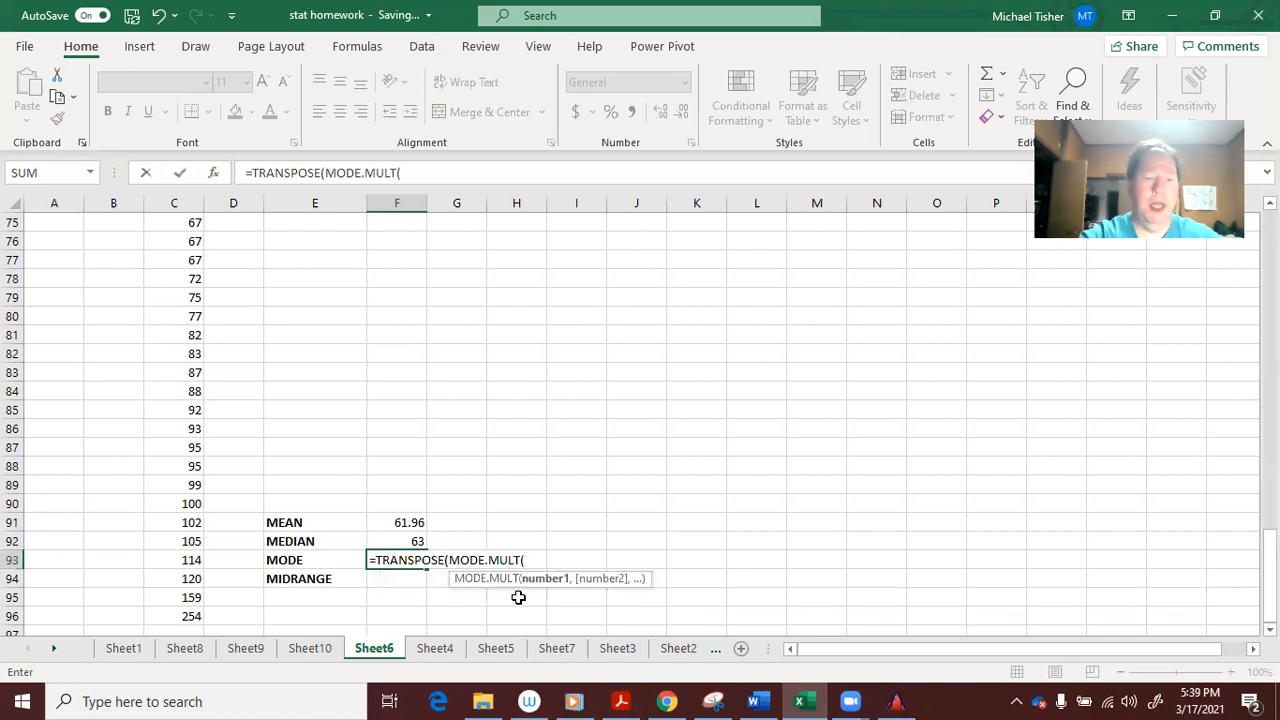
text(C)
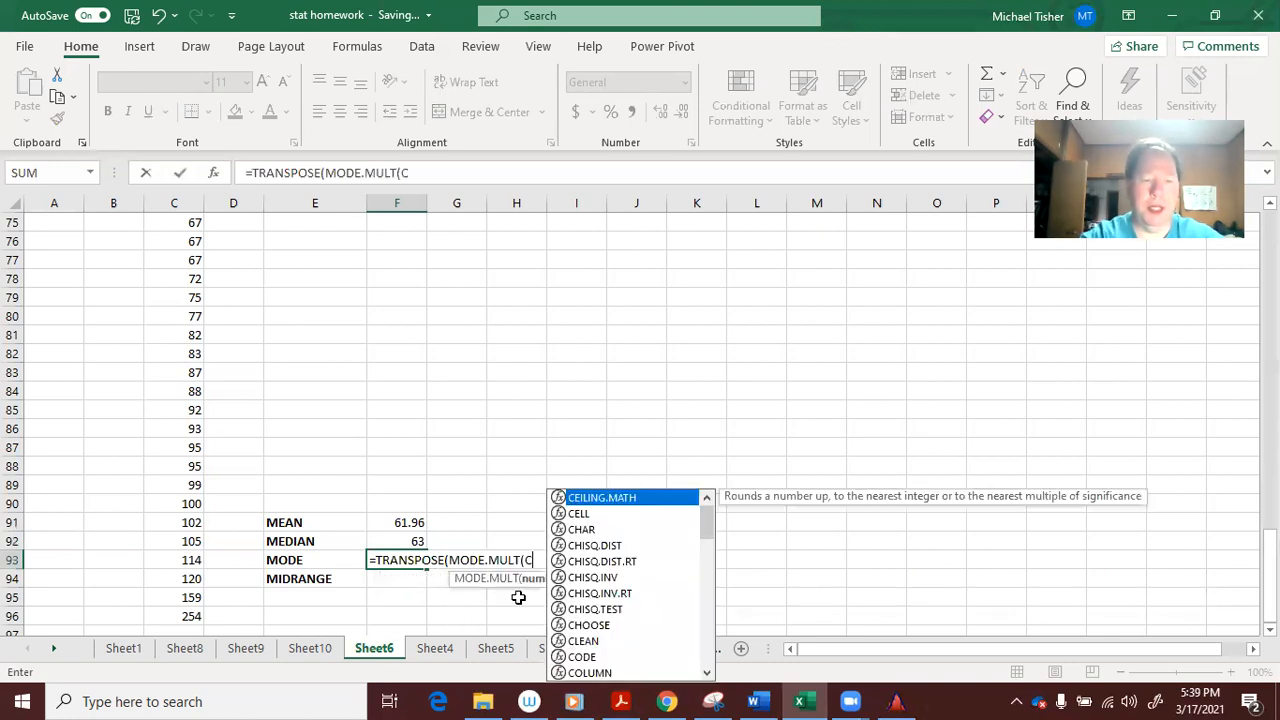
text(47:C96))
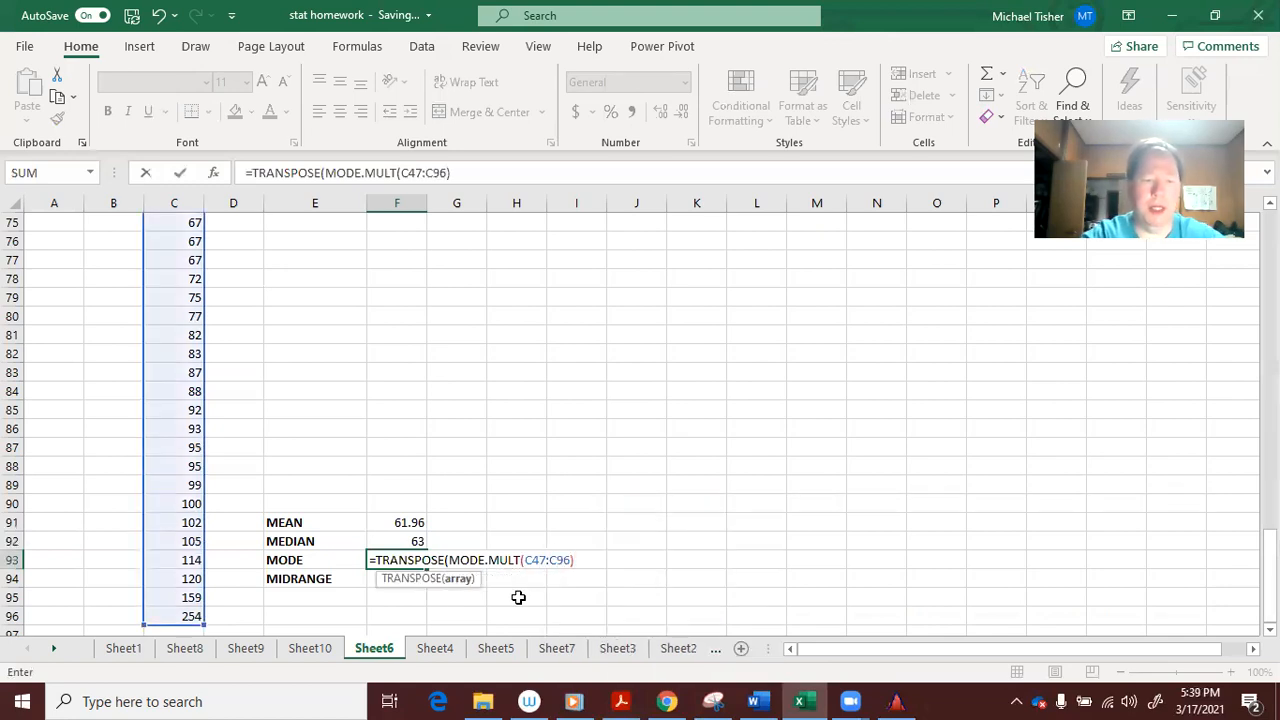
text())
key(Return)
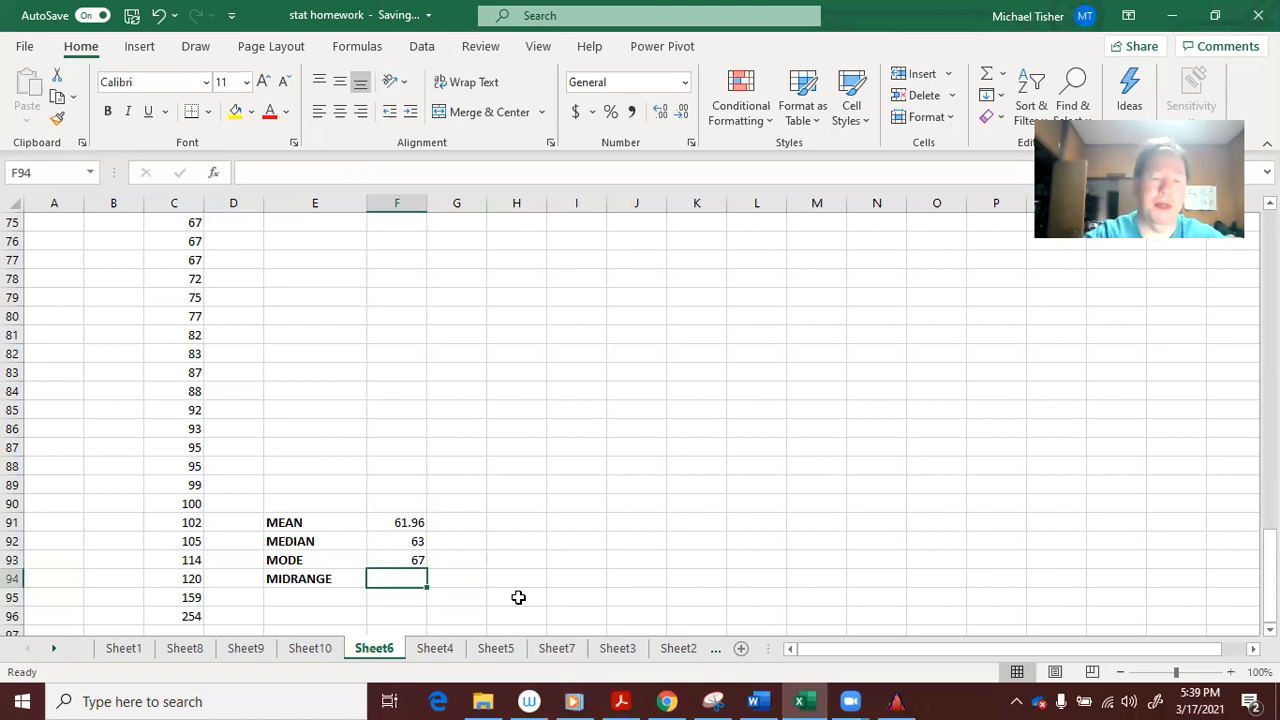
Enter =(C46+C96)/2 in F94 so MIDRANGE shows 127
text(=)
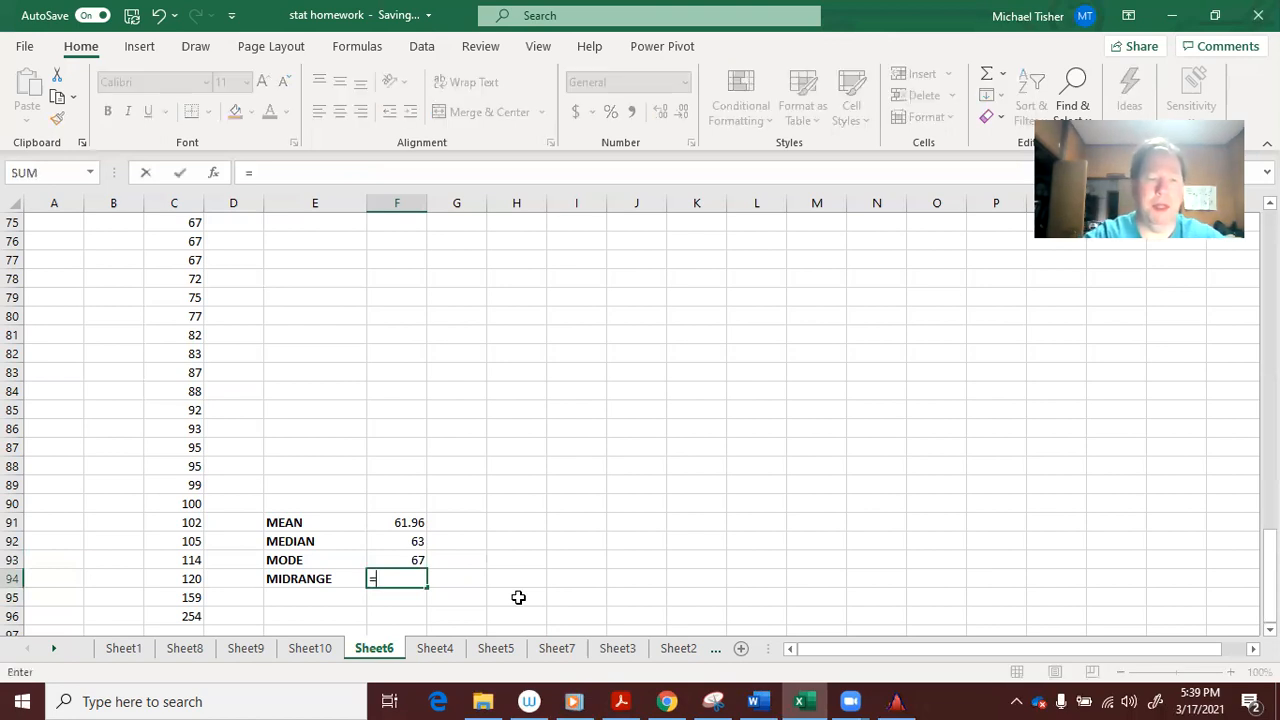
text((C46+C)
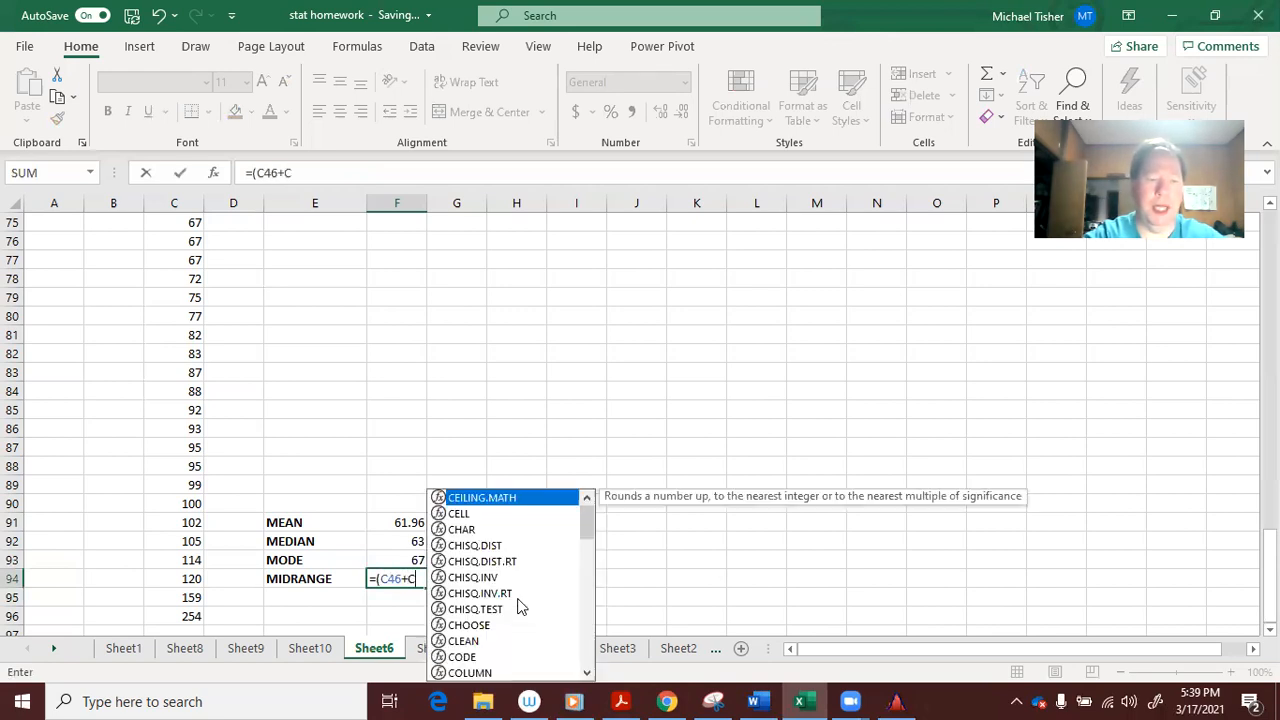
text(96)
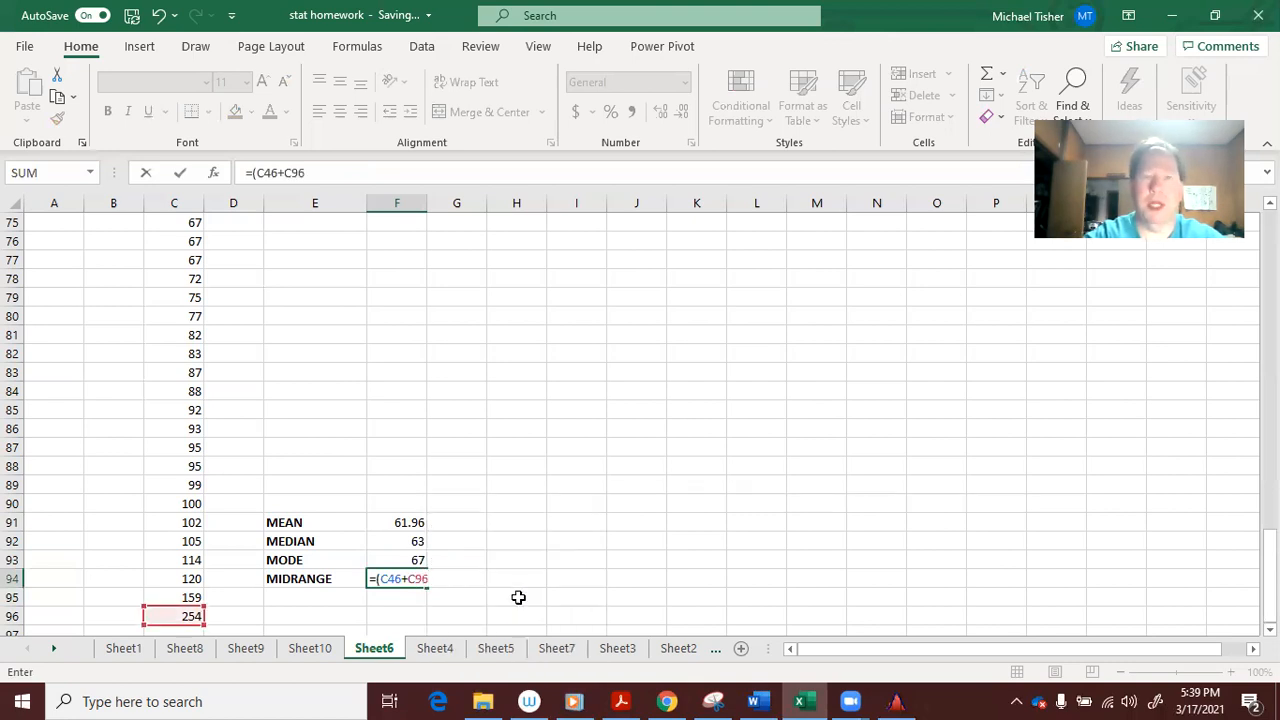
text()/2)
key(Return)
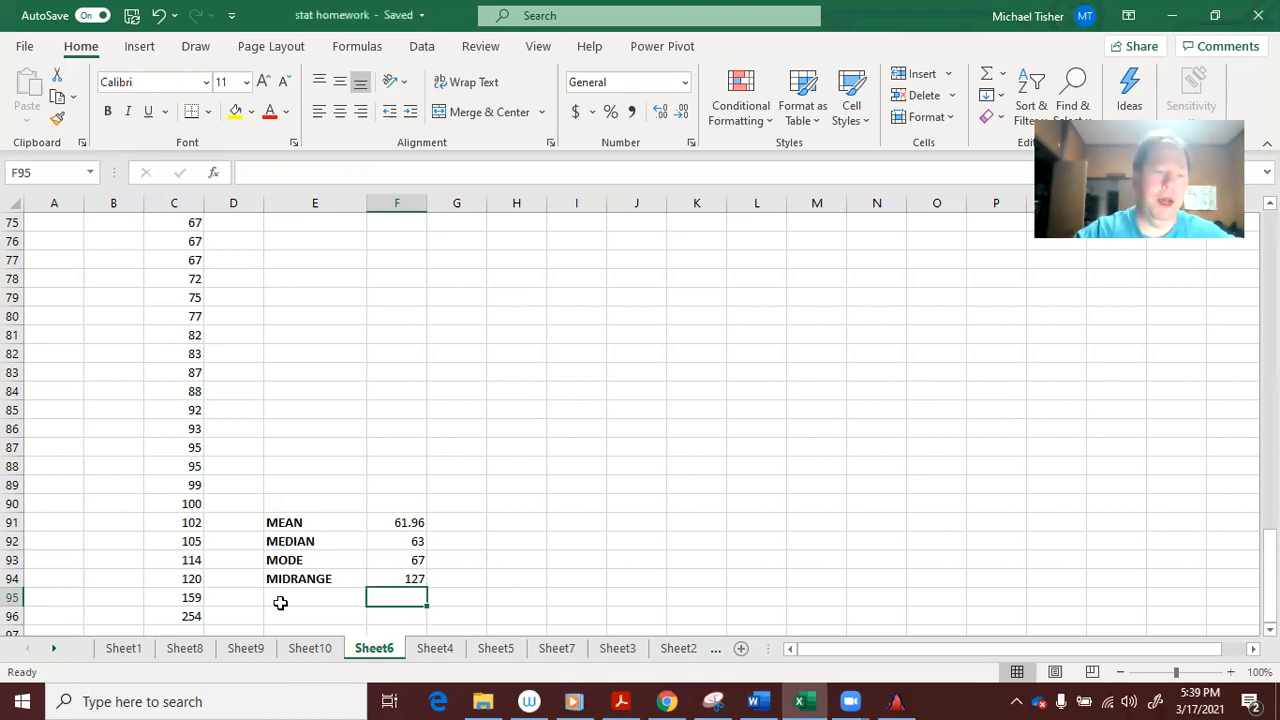
Delete the outlier 254 from C96, using undo and redo to compare mean 58.04082 and median 62
click(189, 616)
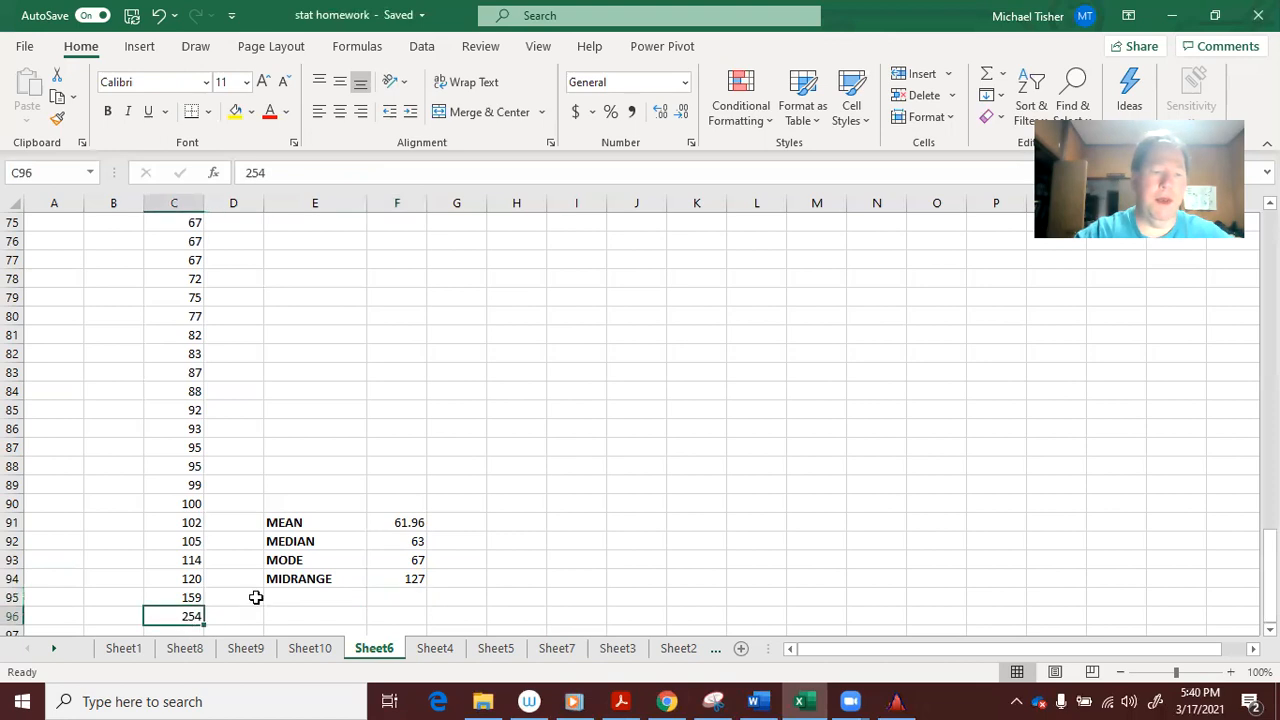
key(BackSpace)
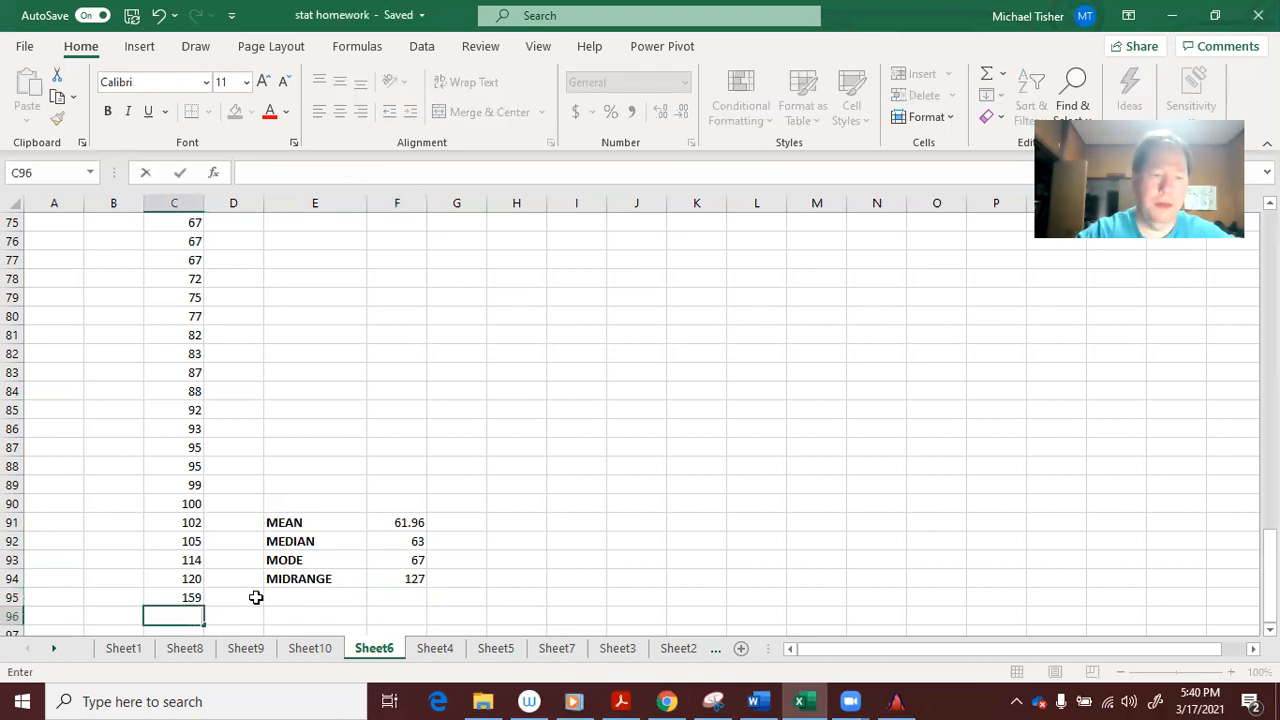
key(Return)
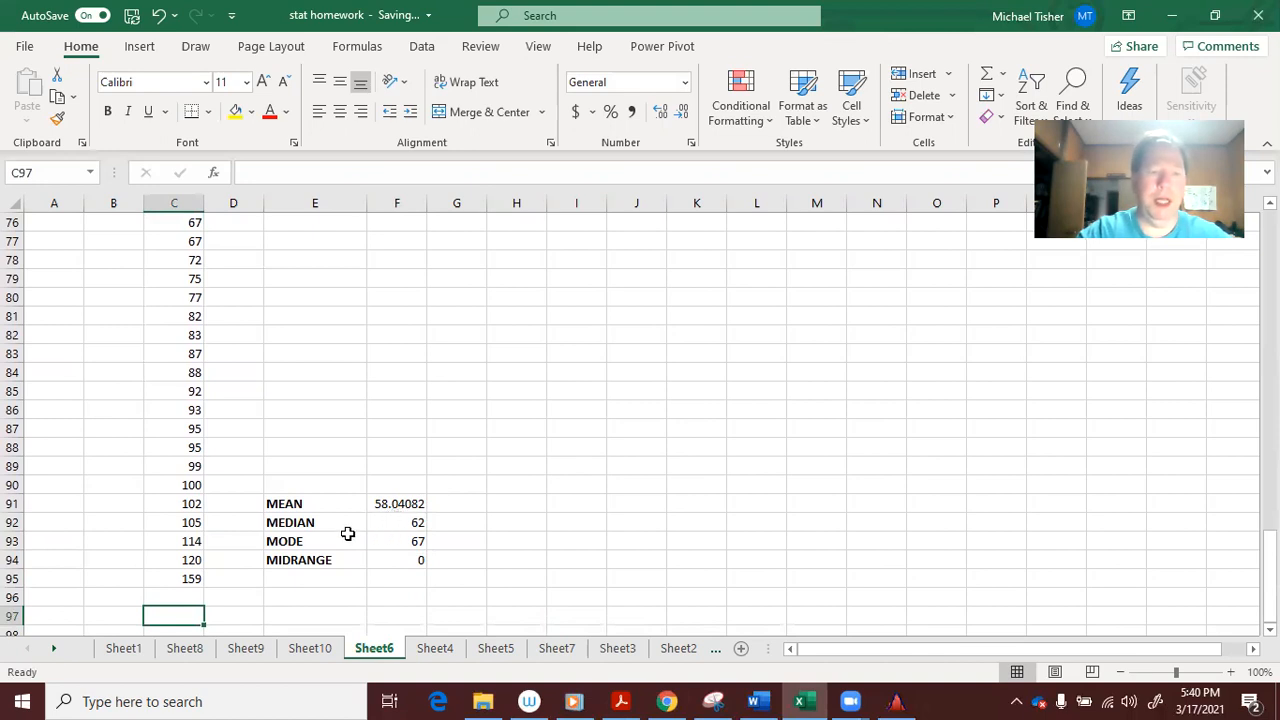
click(157, 16)
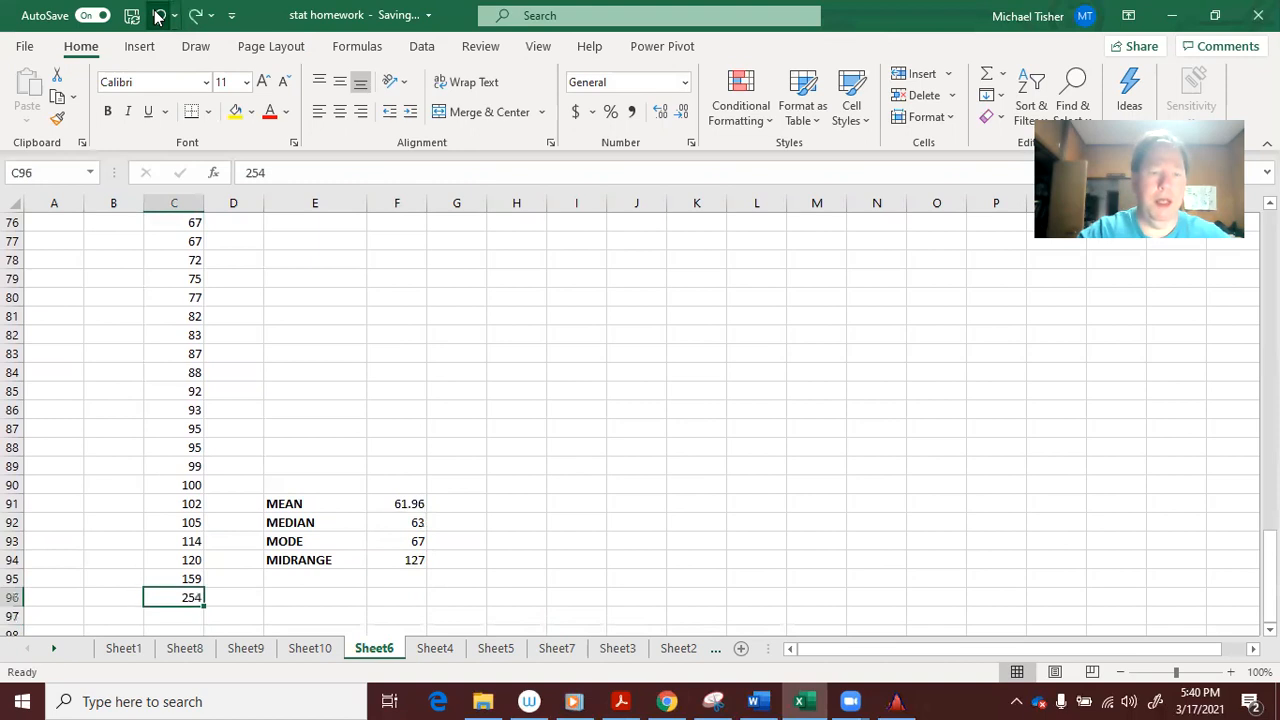
click(195, 16)
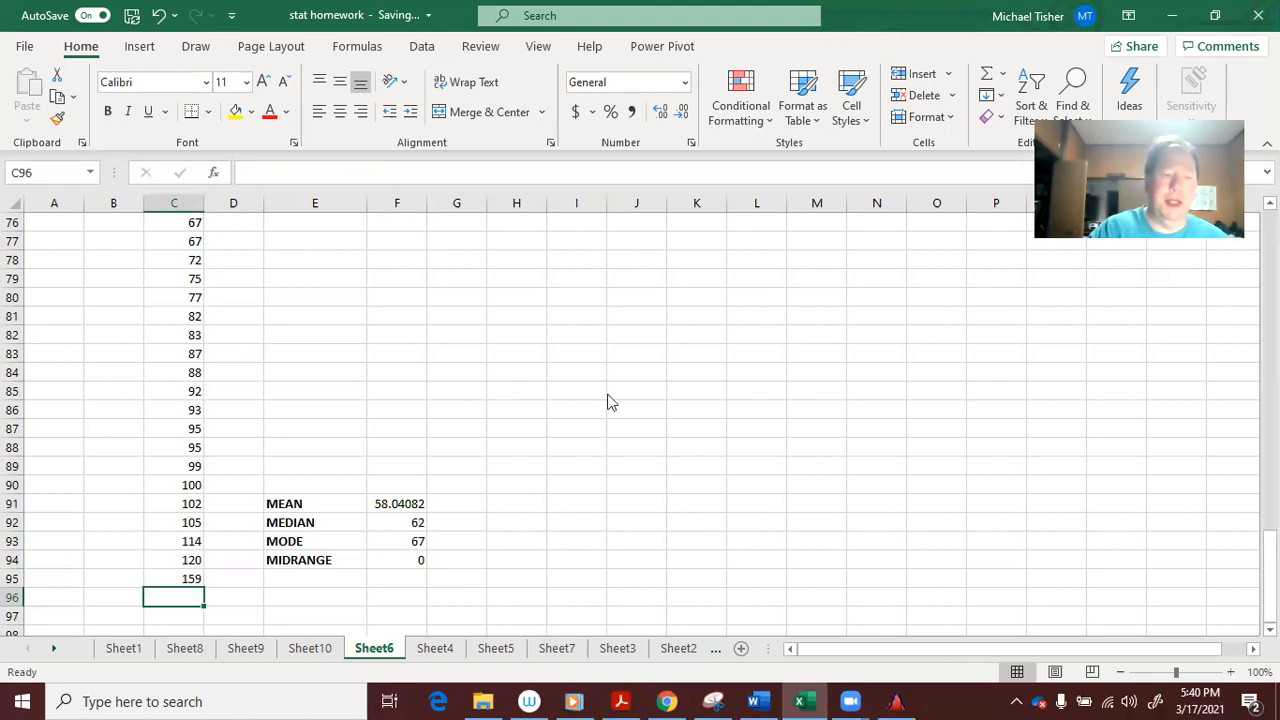
Handwrite 'resistant to extreme values' in ink beside the median of 62, fixing strokes with undo/redo
mouse_move(440, 517)
mouse_down()
mouse_move(497, 531)
mouse_move(554, 517)
mouse_move(540, 513)
mouse_move(563, 528)
mouse_move(591, 517)
mouse_move(858, 523)
mouse_up()
mouse_move(864, 503)
mouse_down()
mouse_move(862, 523)
mouse_move(891, 514)
mouse_up()
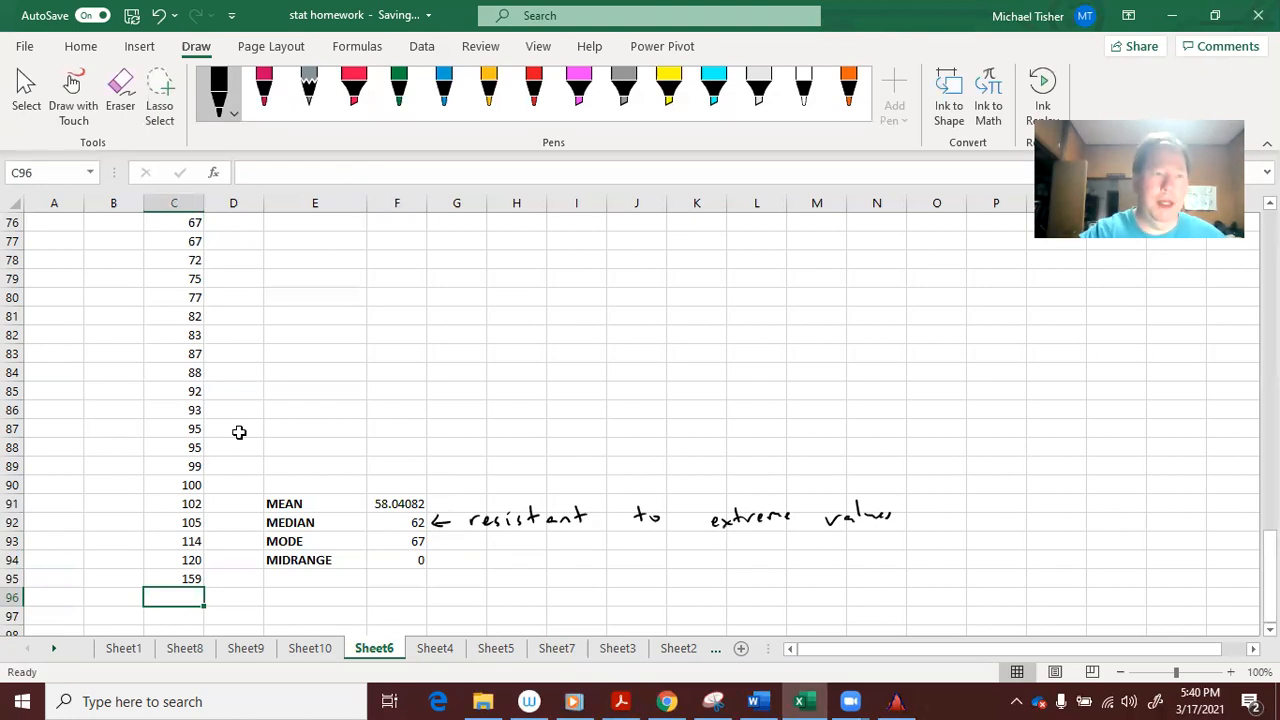
click(158, 16)
click(158, 16)
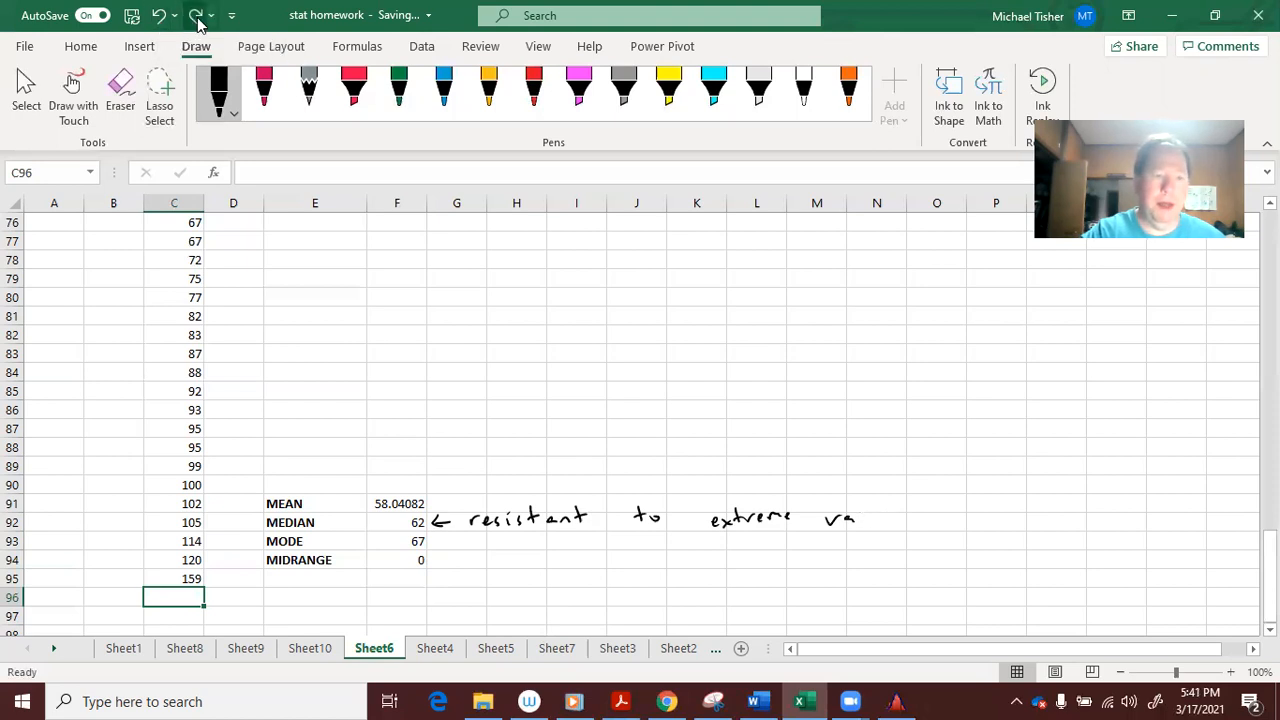
click(197, 17)
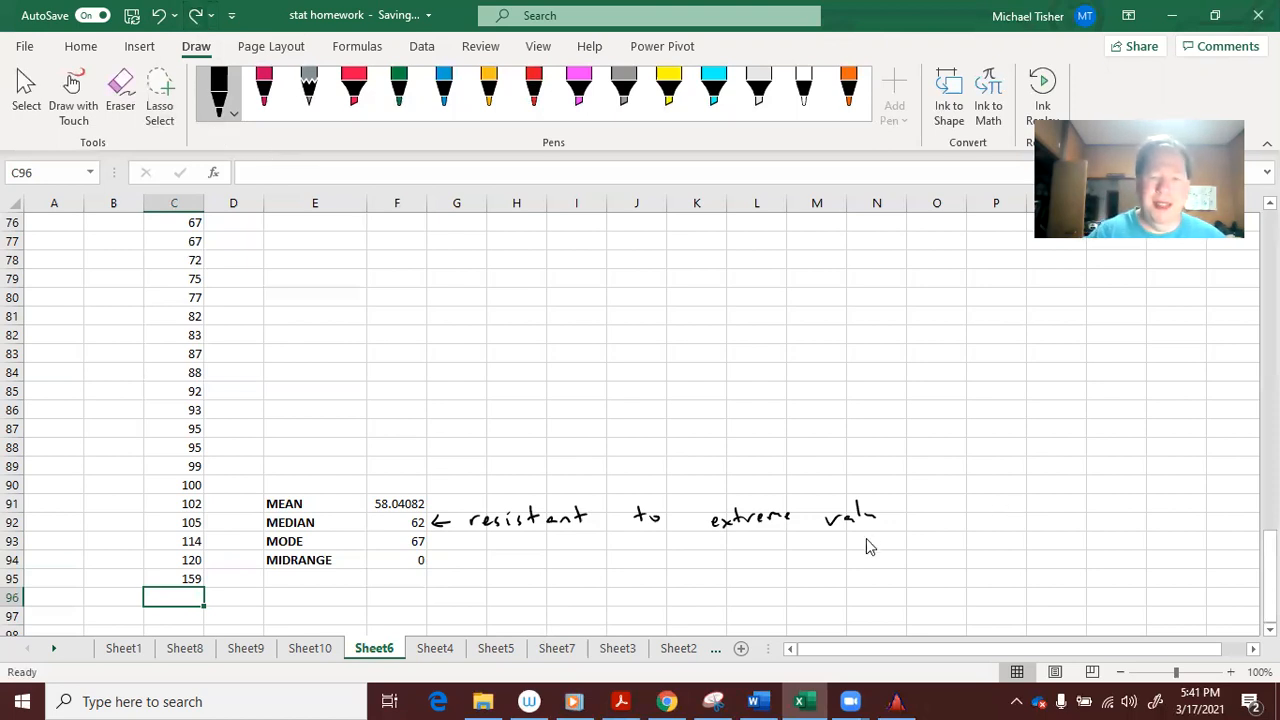
drag(880, 521, 905, 516)
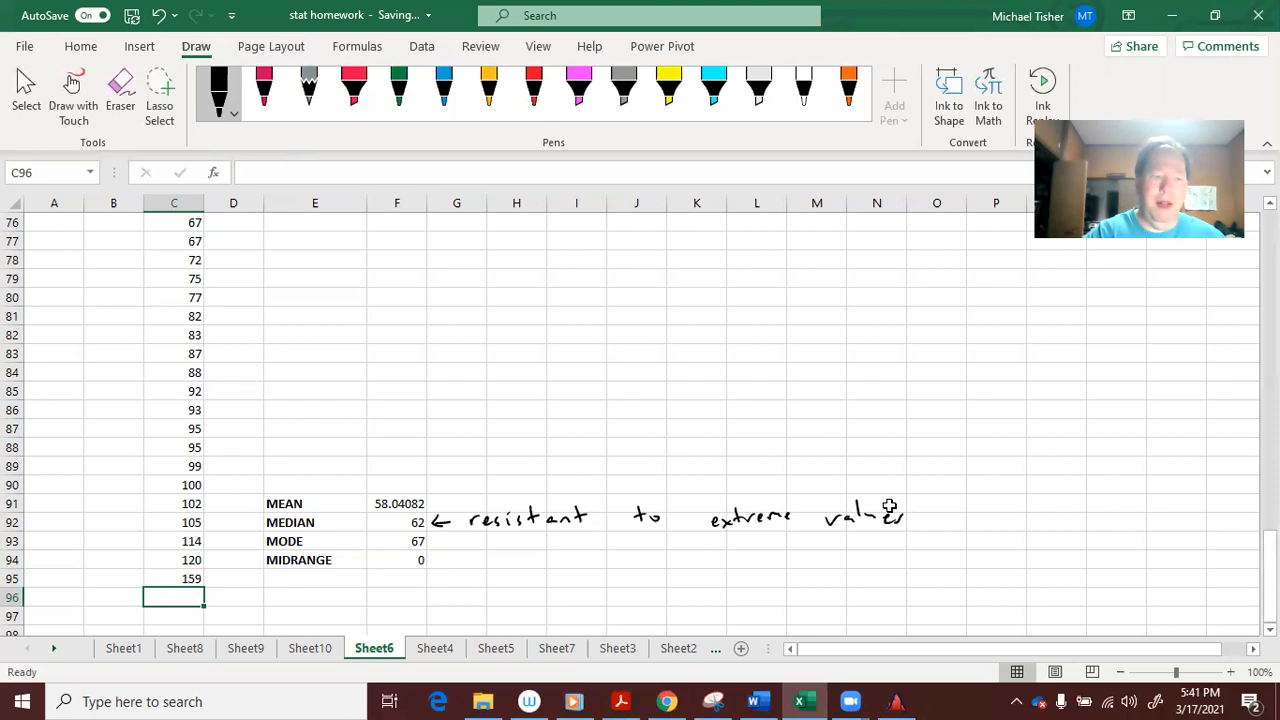
text(254)
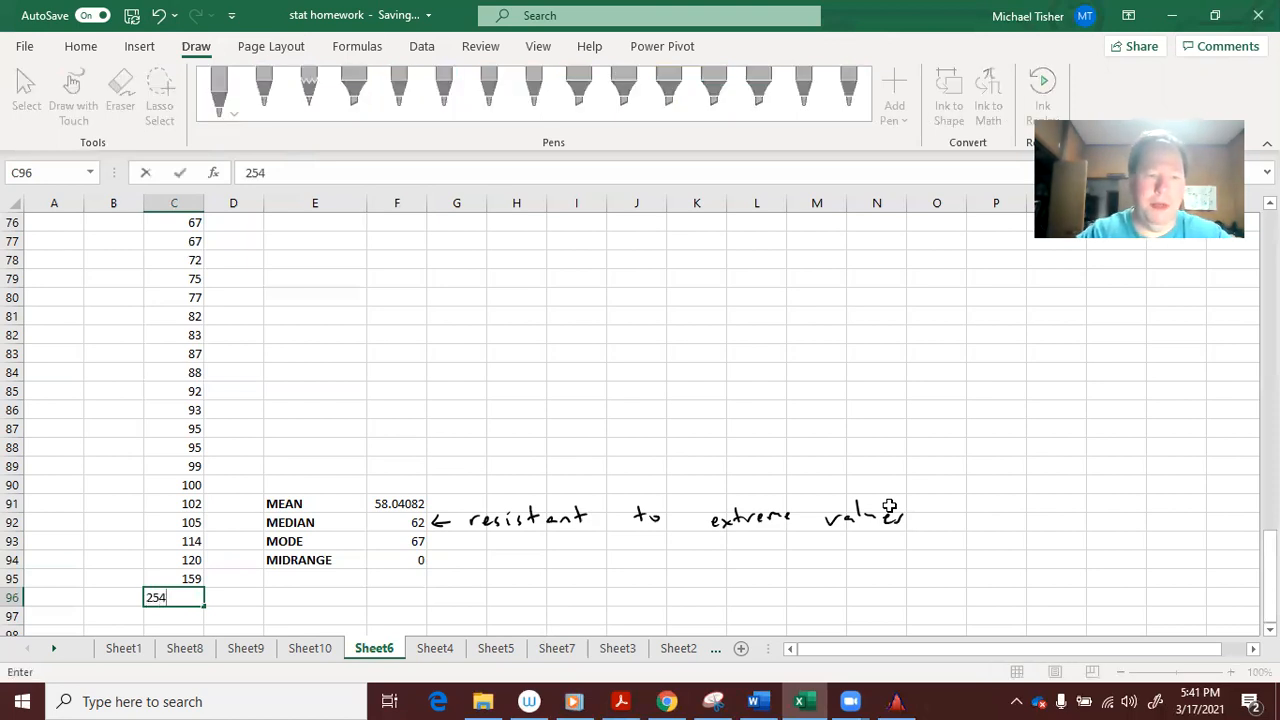
key(Return)
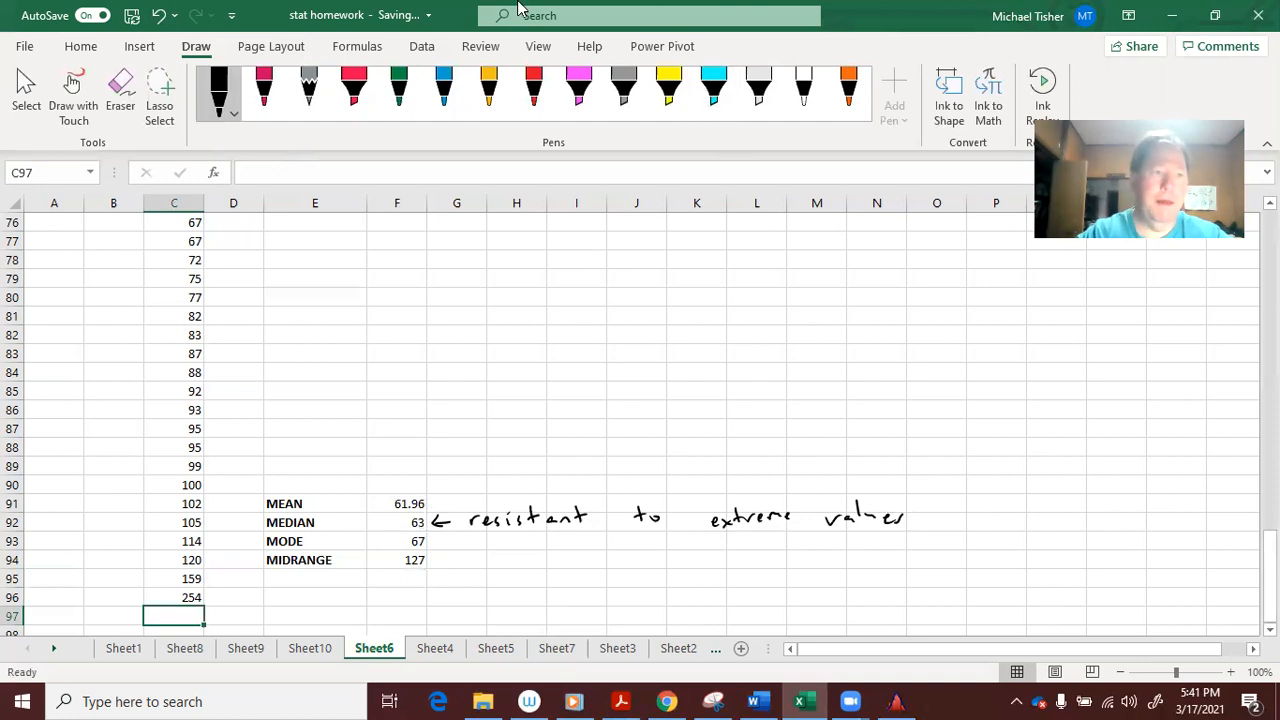
click(158, 15)
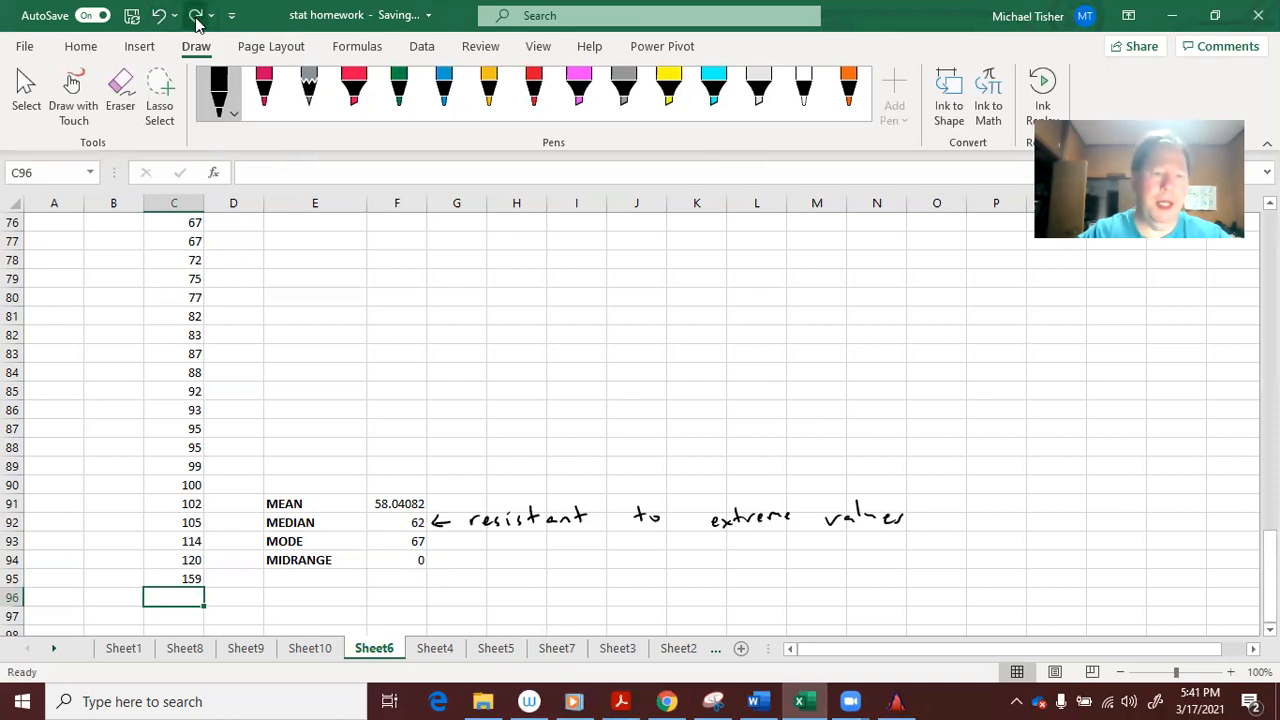
click(196, 17)
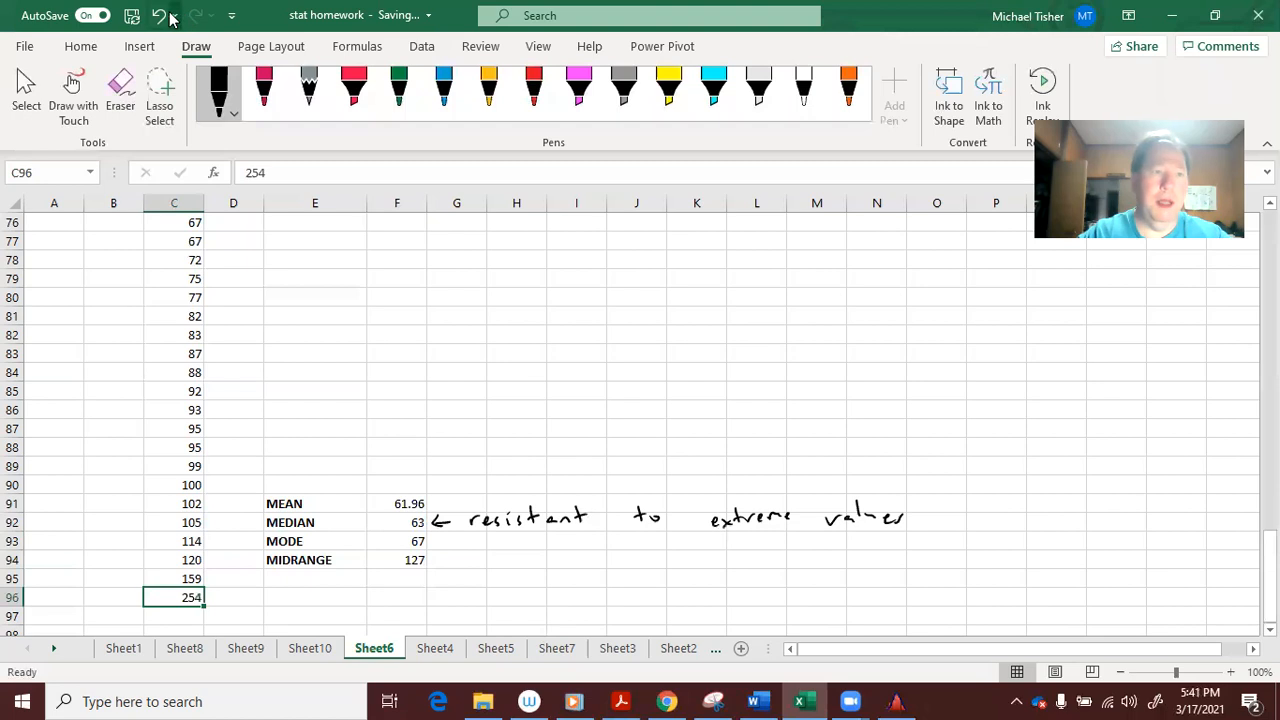
click(158, 16)
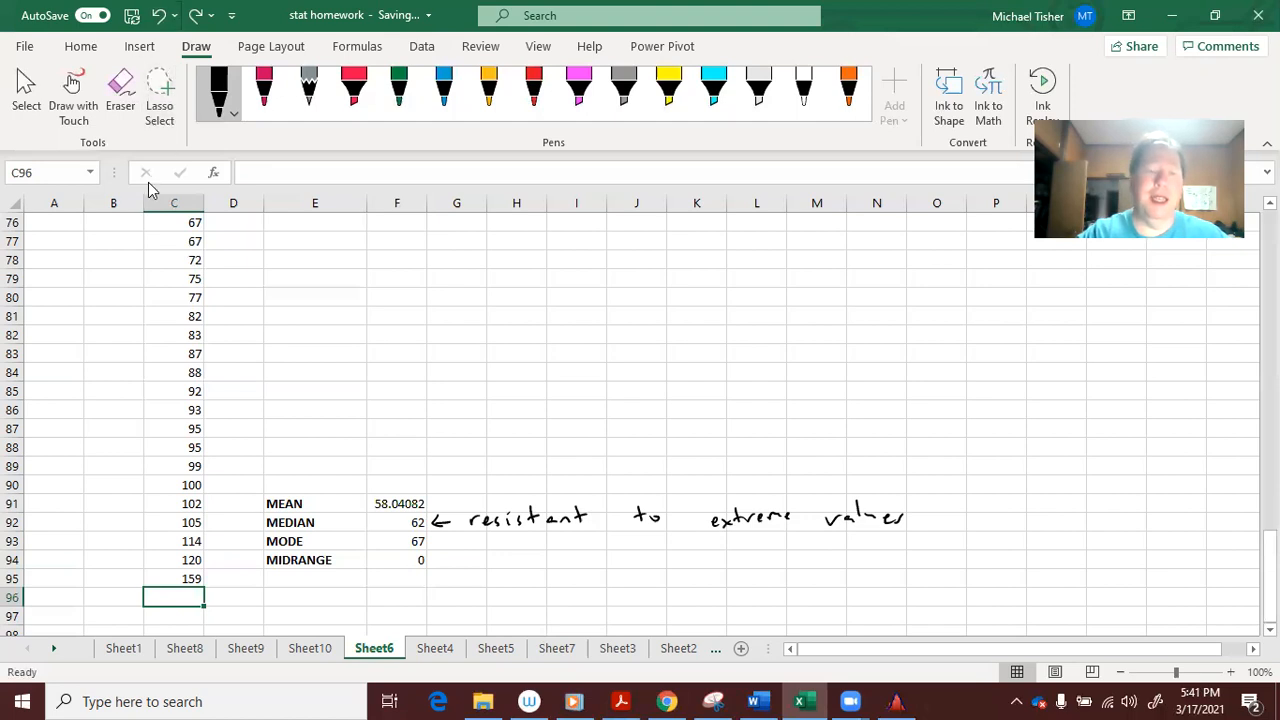
Change the midrange formula to =(C46+C95)/2, giving 79.5, and select empty cell C96
click(410, 559)
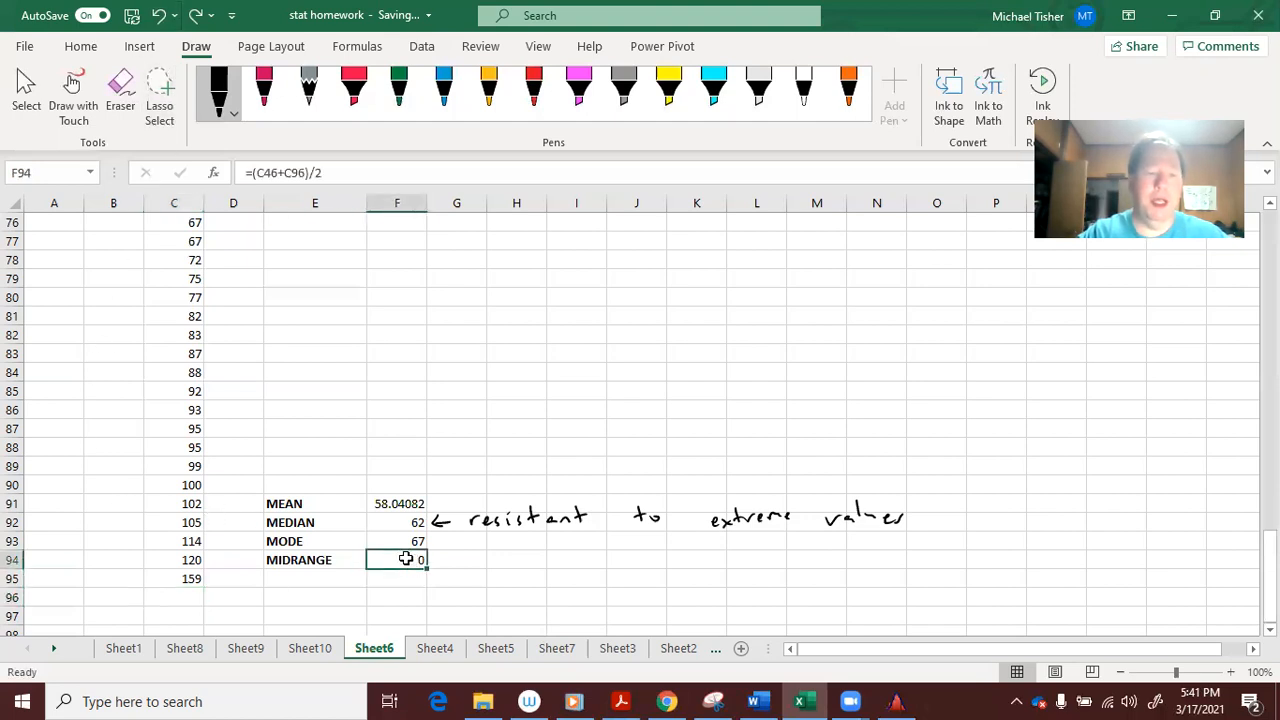
click(304, 172)
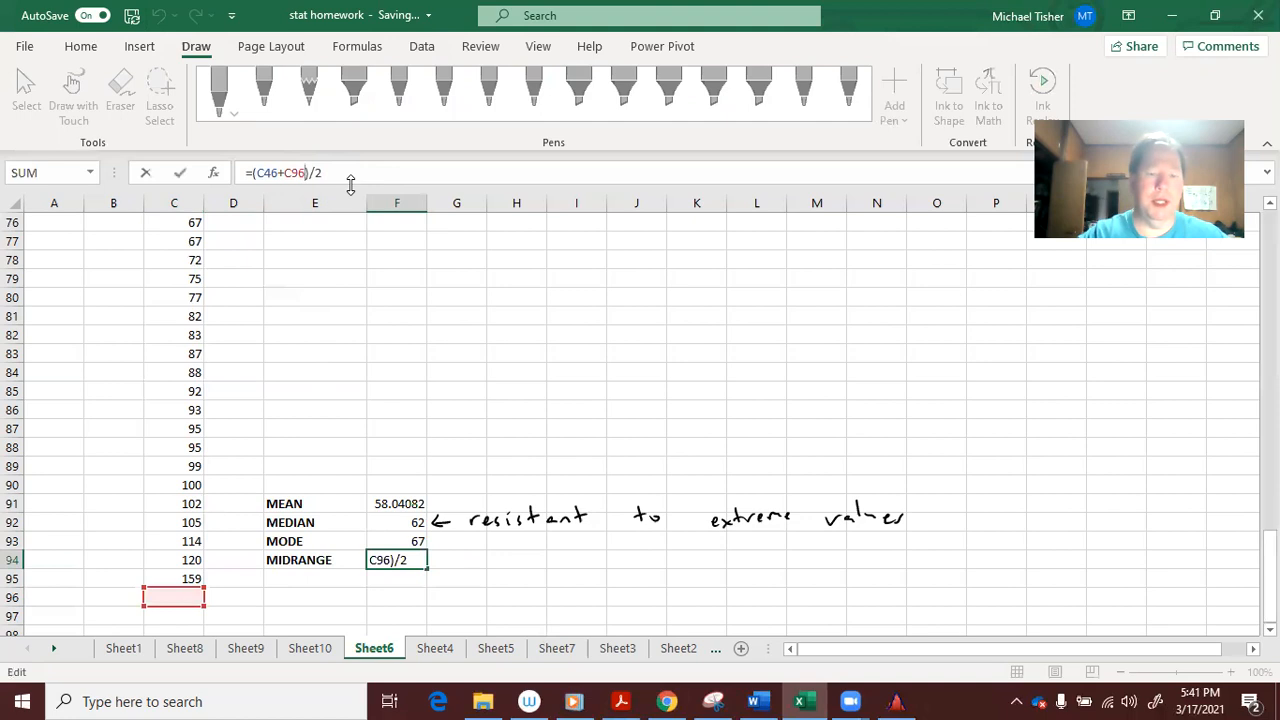
key(BackSpace)
text(5)
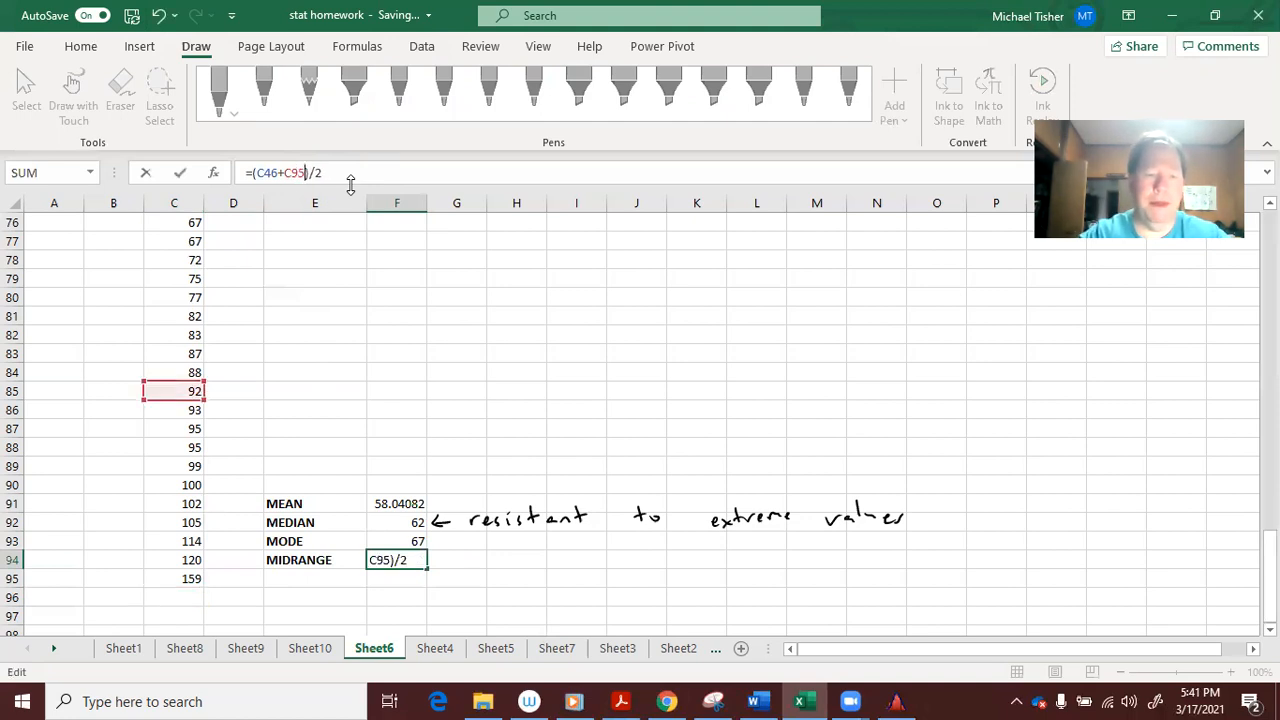
key(Return)
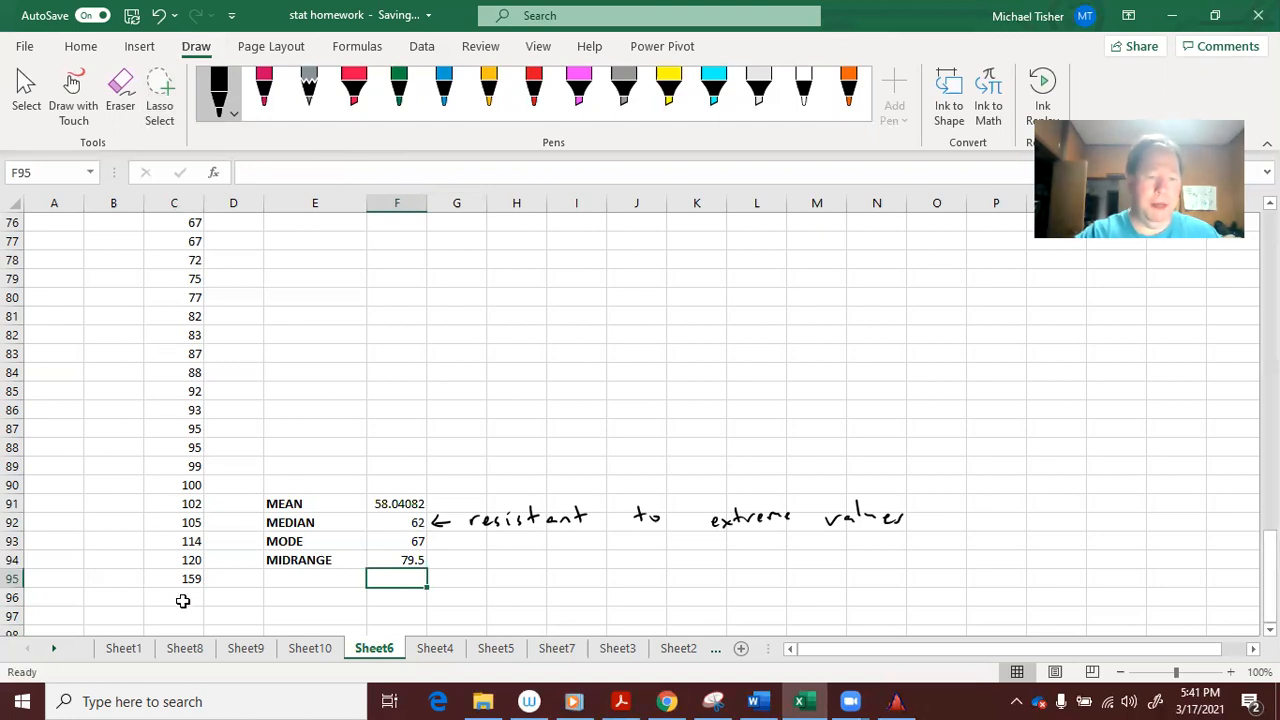
click(180, 598)
Re-enter 254 in C96 and point the midrange back to =(C46+C96)/2, giving 127
text(254)
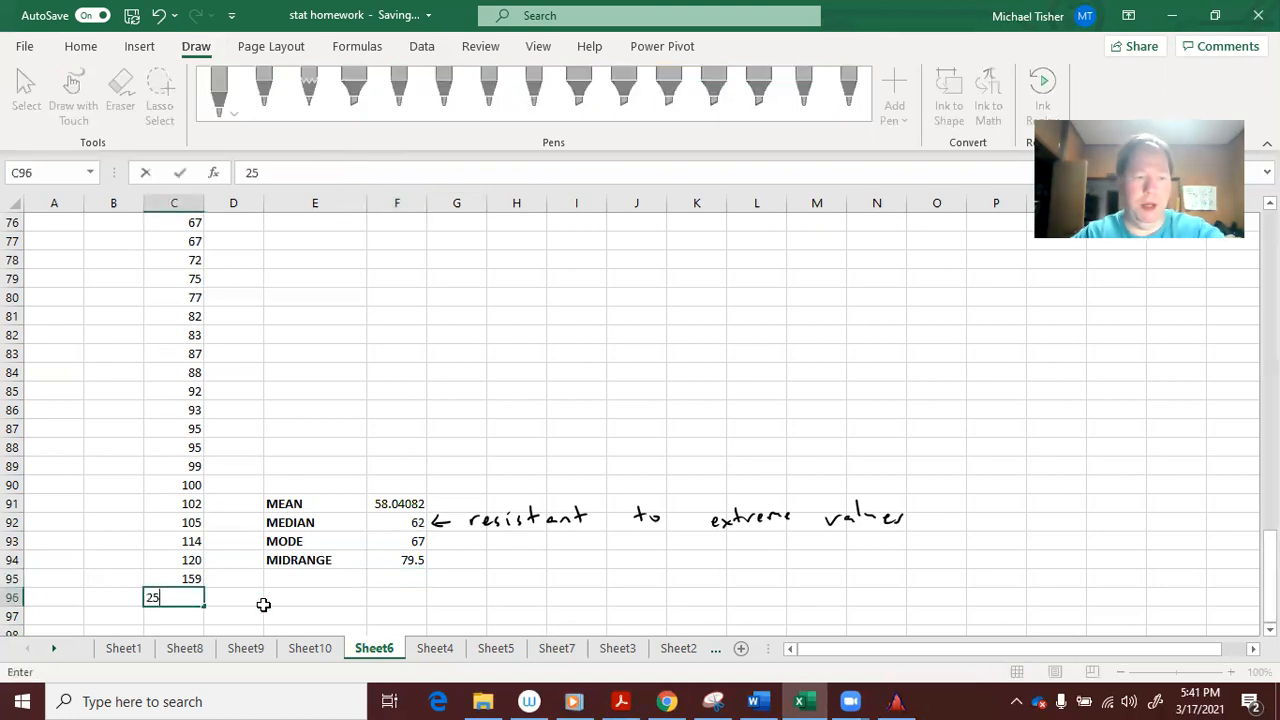
key(Return)
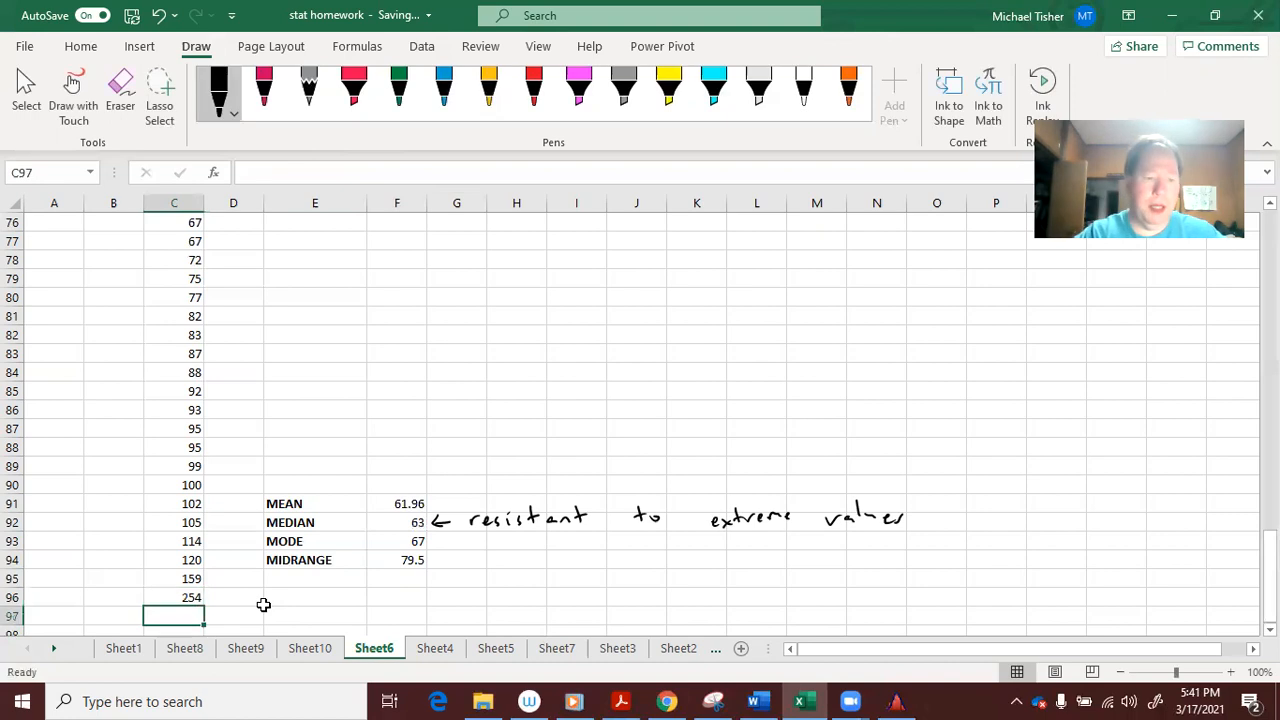
click(412, 555)
click(305, 172)
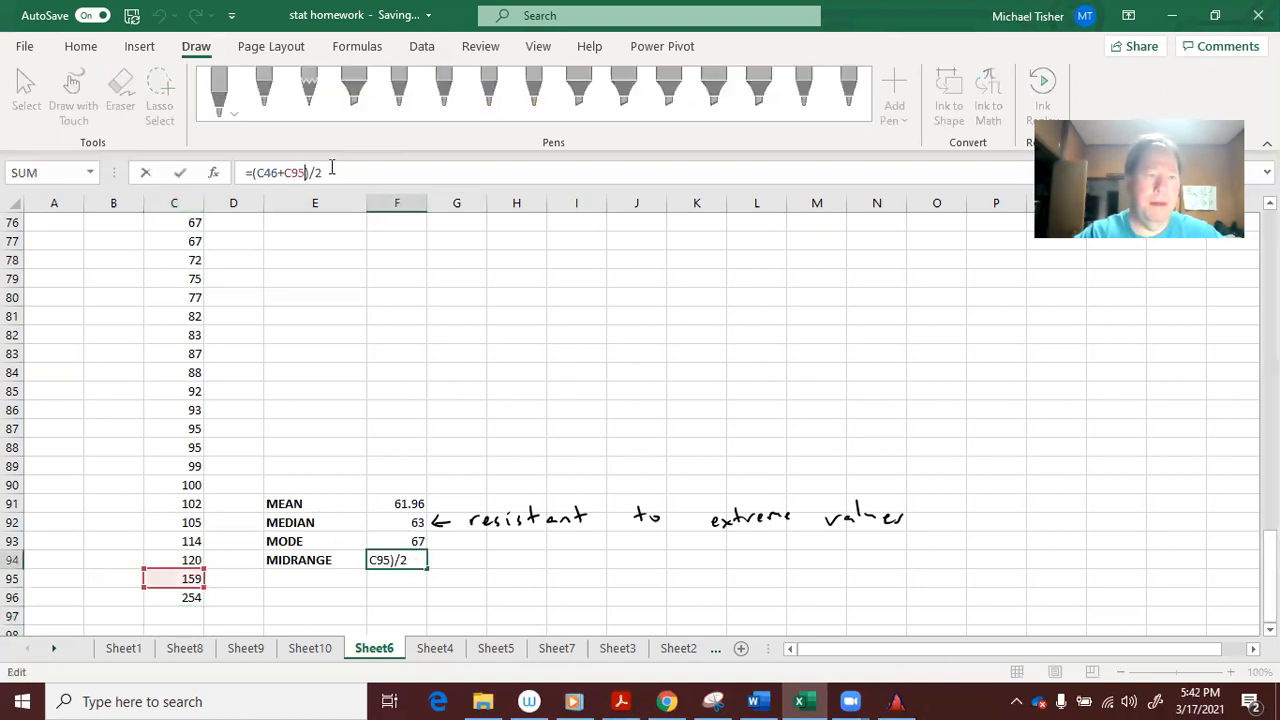
key(BackSpace)
text(6)
key(Return)
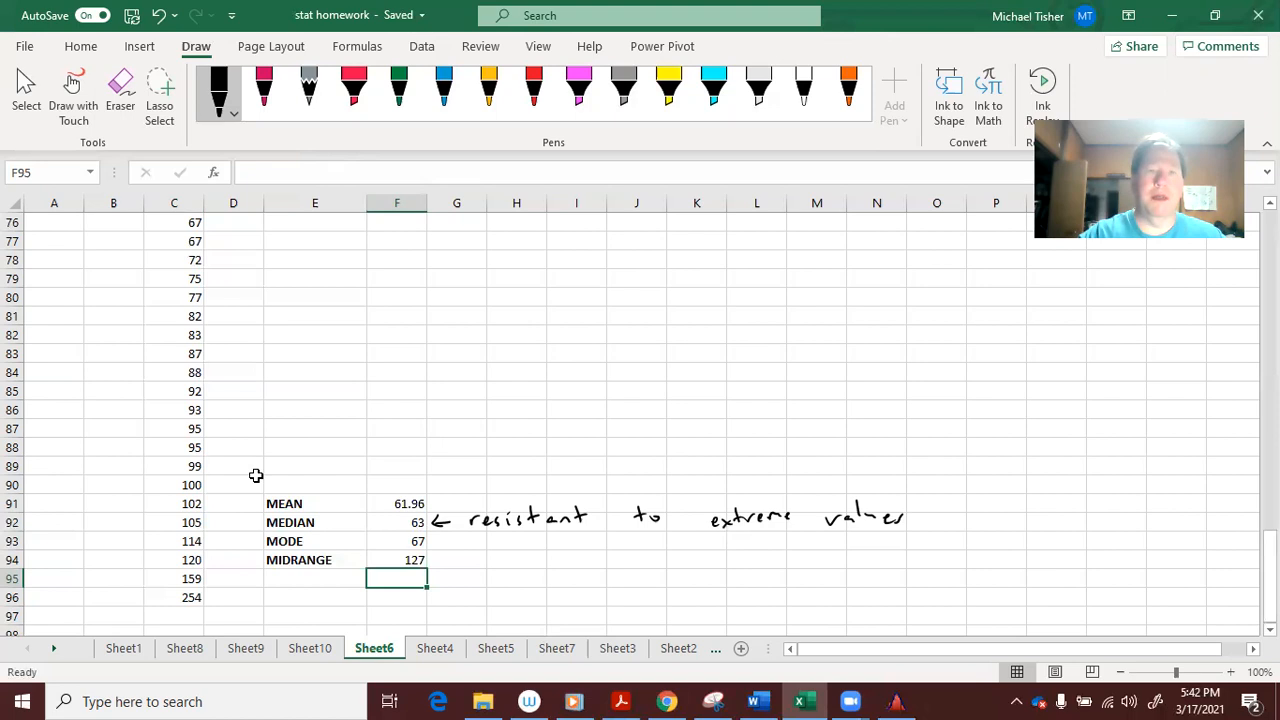
Copy the 50 county counts in C47:C96
click(185, 598)
drag(185, 598, 191, 334)
key(ctrl+c)
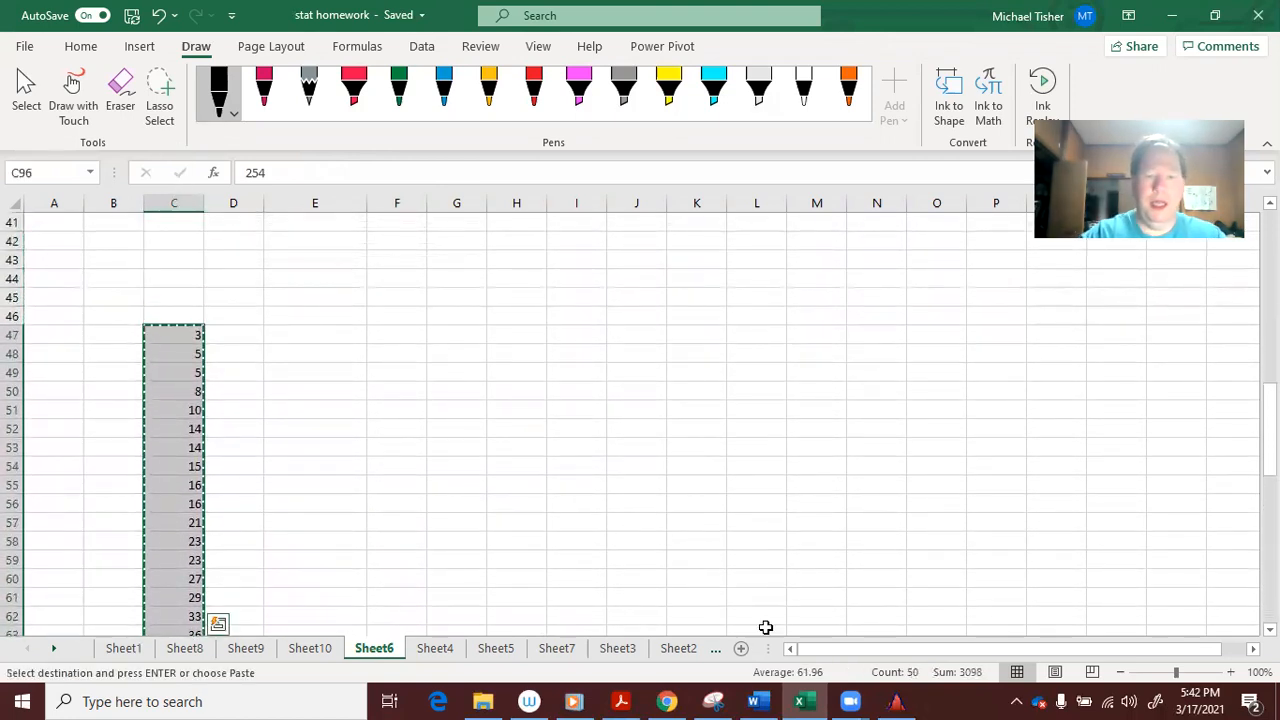
Paste the 50 county counts into Statdisk column 1
click(896, 701)
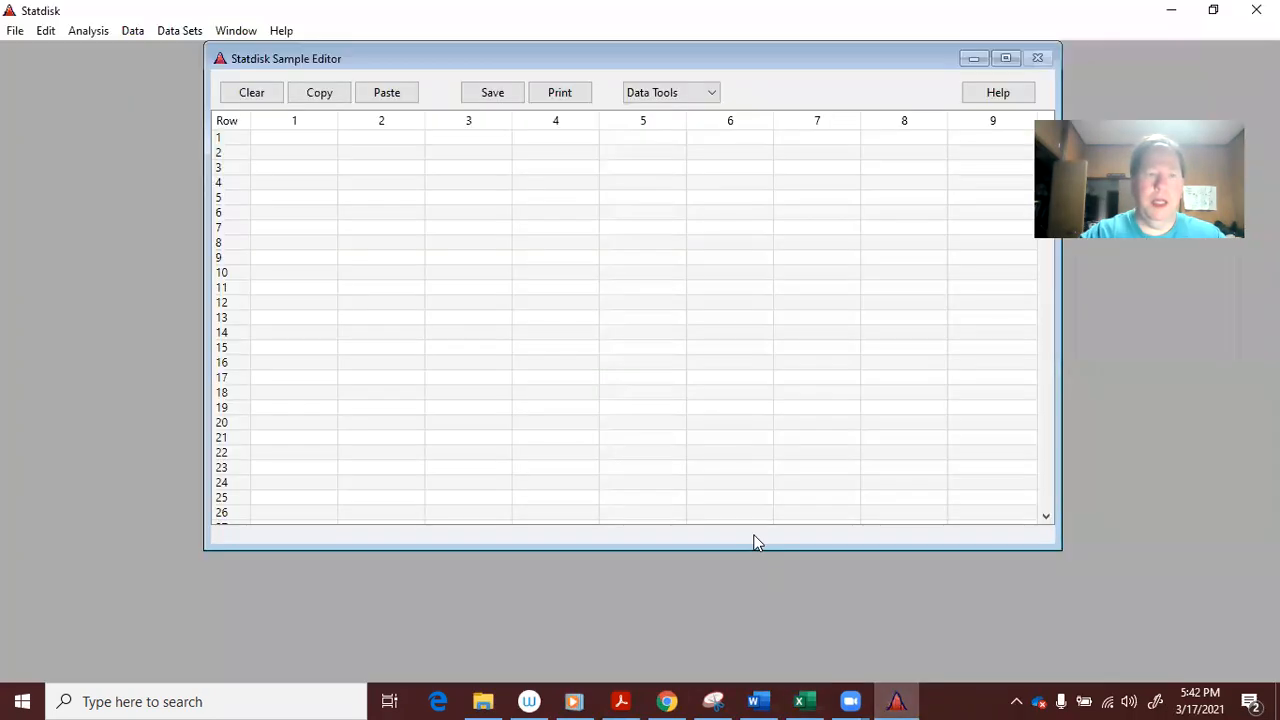
click(307, 130)
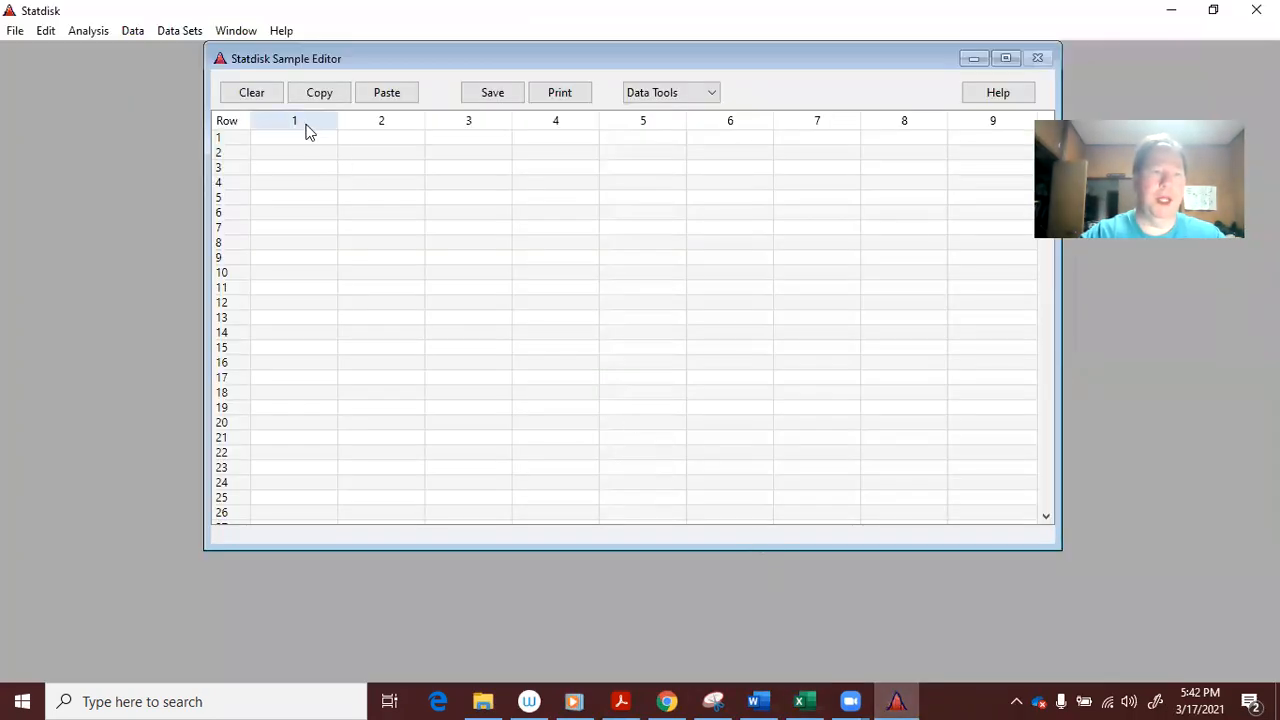
click(302, 116)
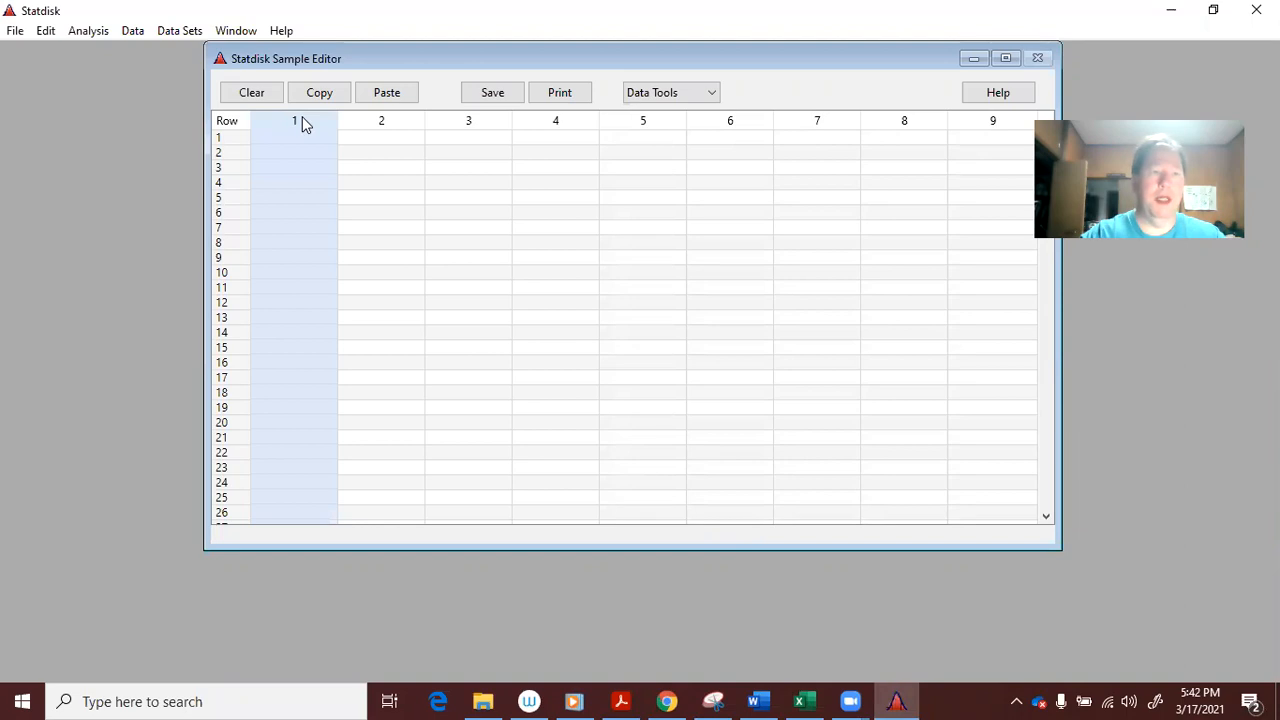
click(392, 97)
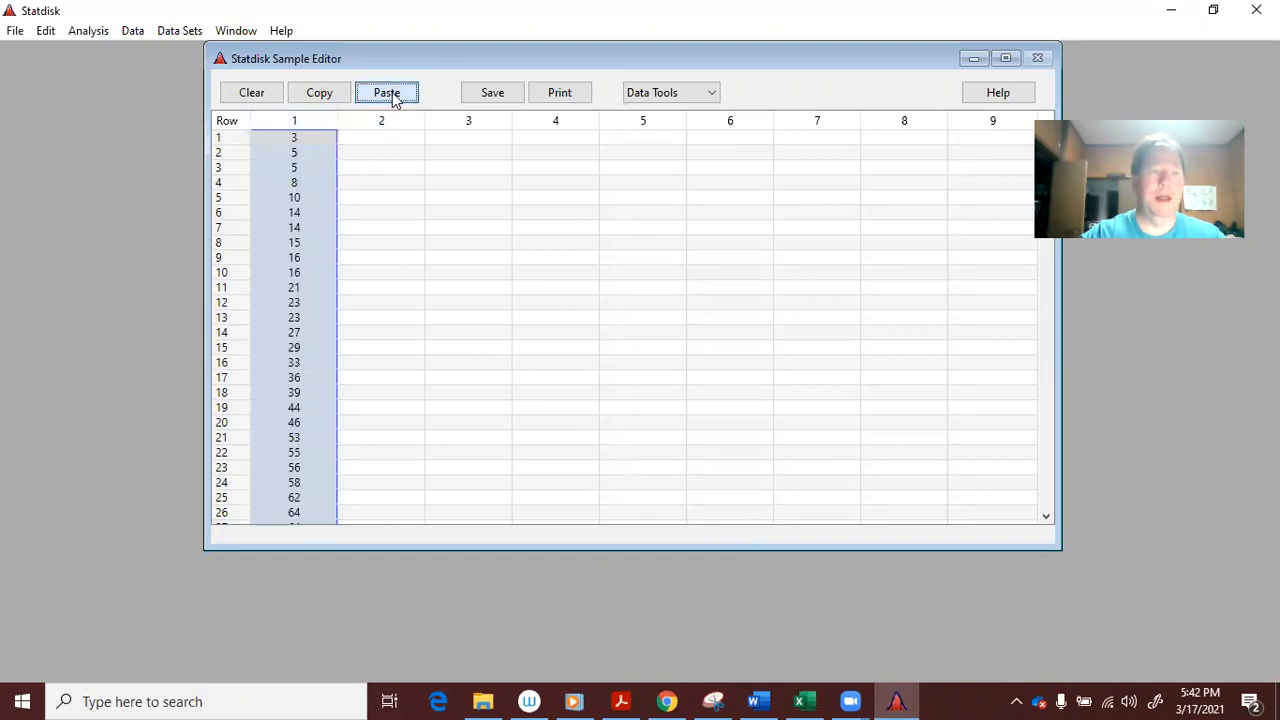
Run Explore Data – Descriptive Statistics on column 1: mean 61.96, median 63, midrange 128.5
click(134, 31)
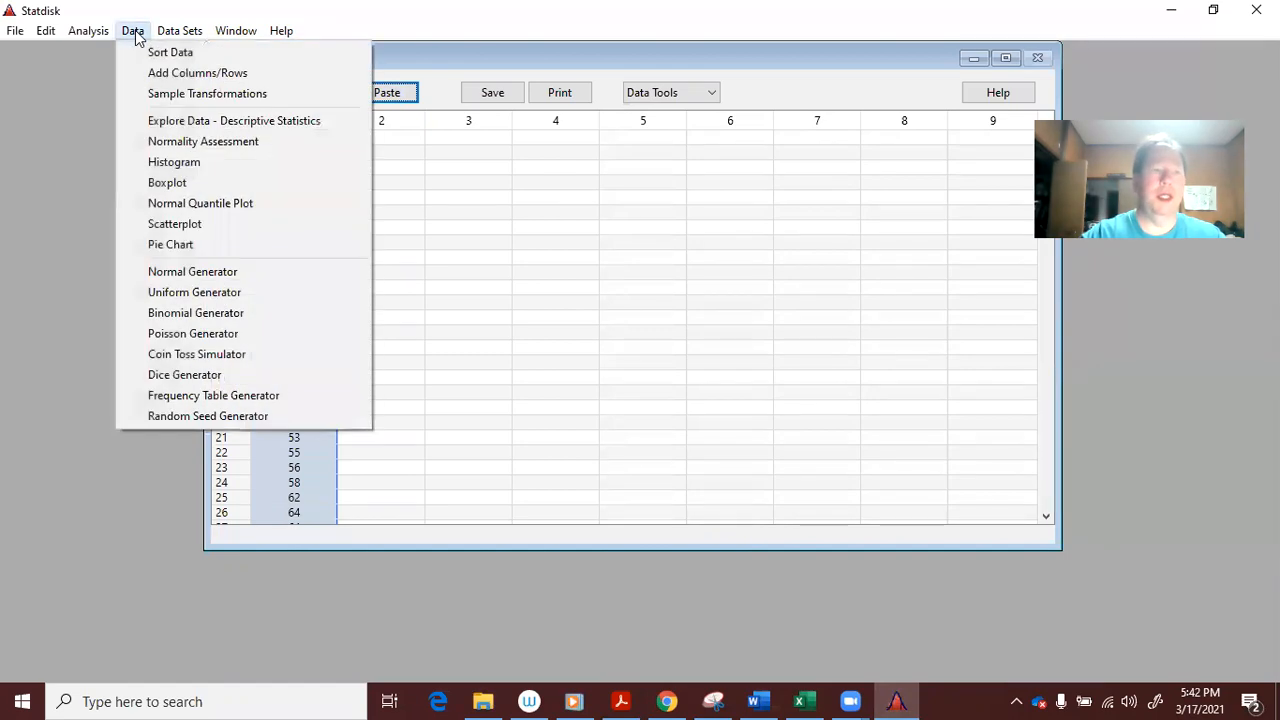
click(160, 121)
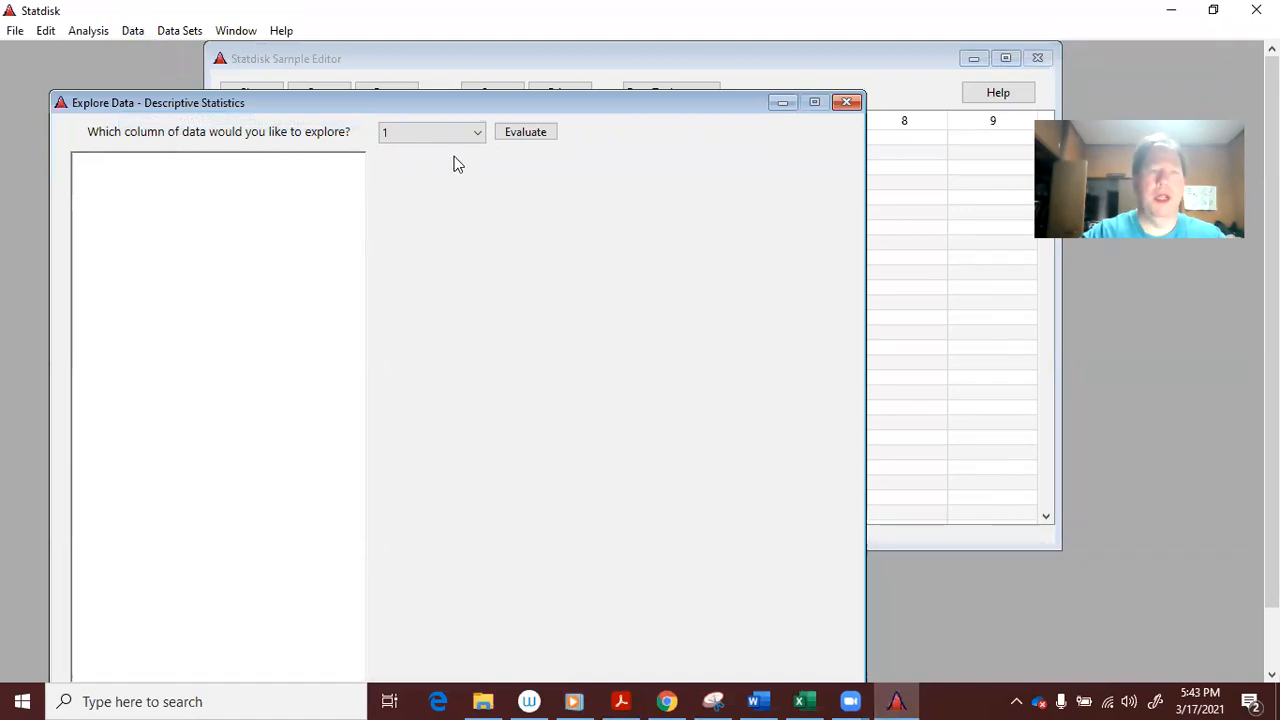
click(541, 138)
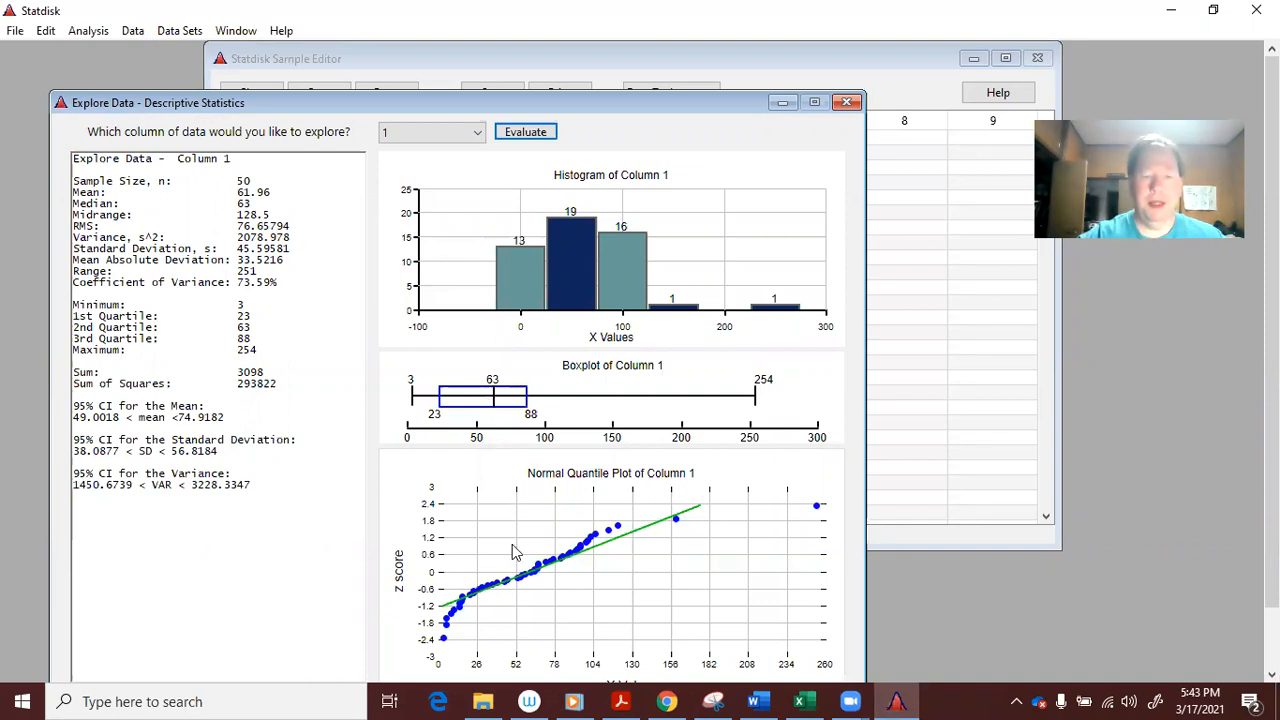
click(760, 700)
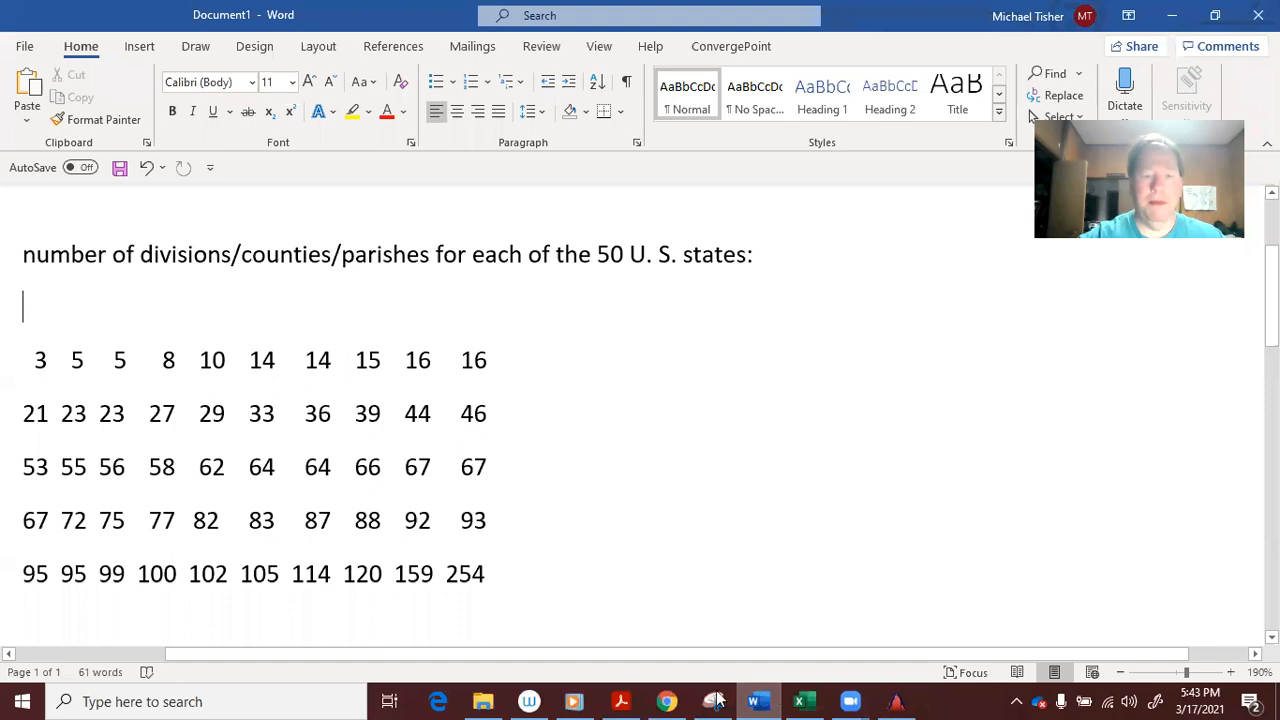
In Desmos Scientific Calculator, evaluate mean(1,2,3,4) from the func menu, giving 2.5
click(668, 700)
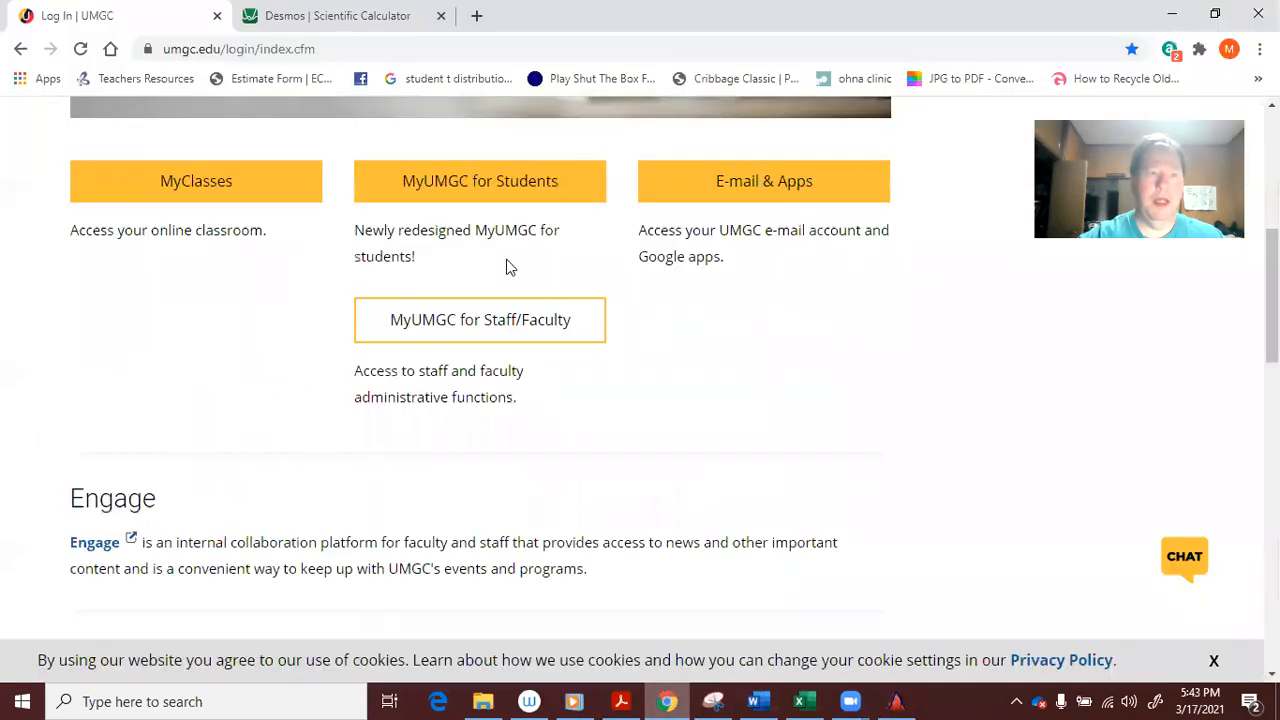
click(334, 12)
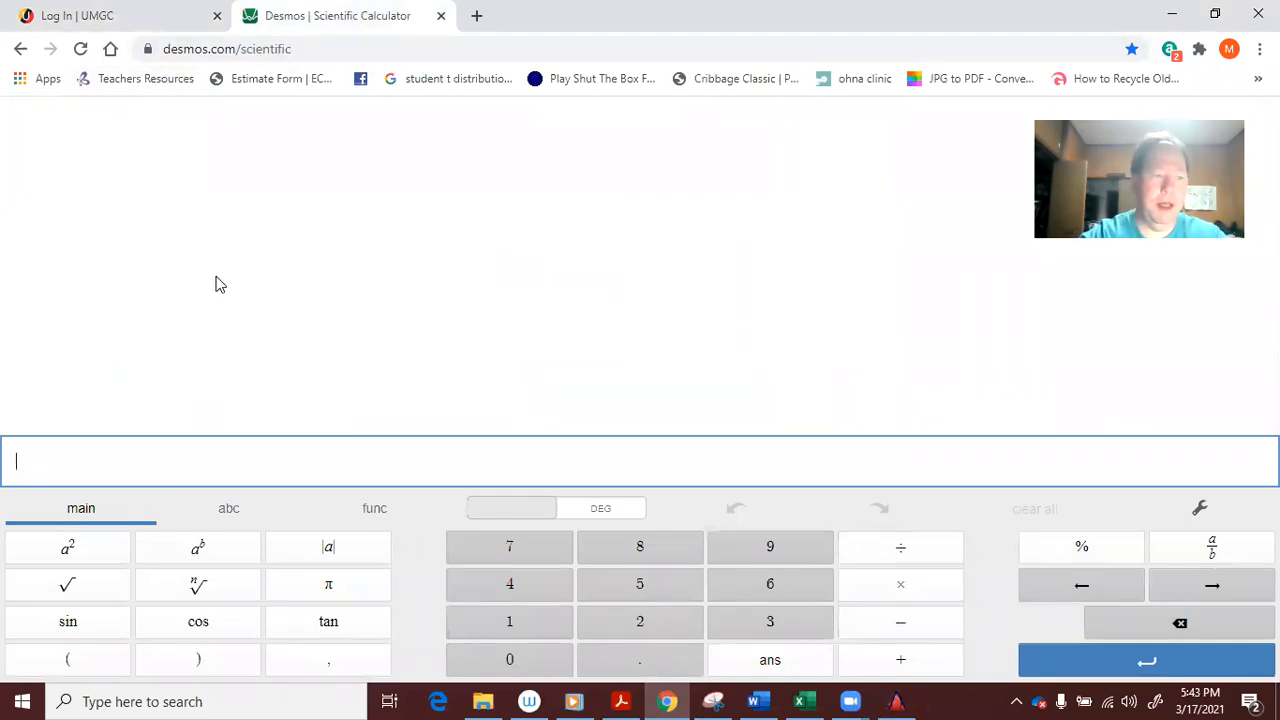
text(MEAN)
key(BackSpace)
key(BackSpace)
key(BackSpace)
key(BackSpace)
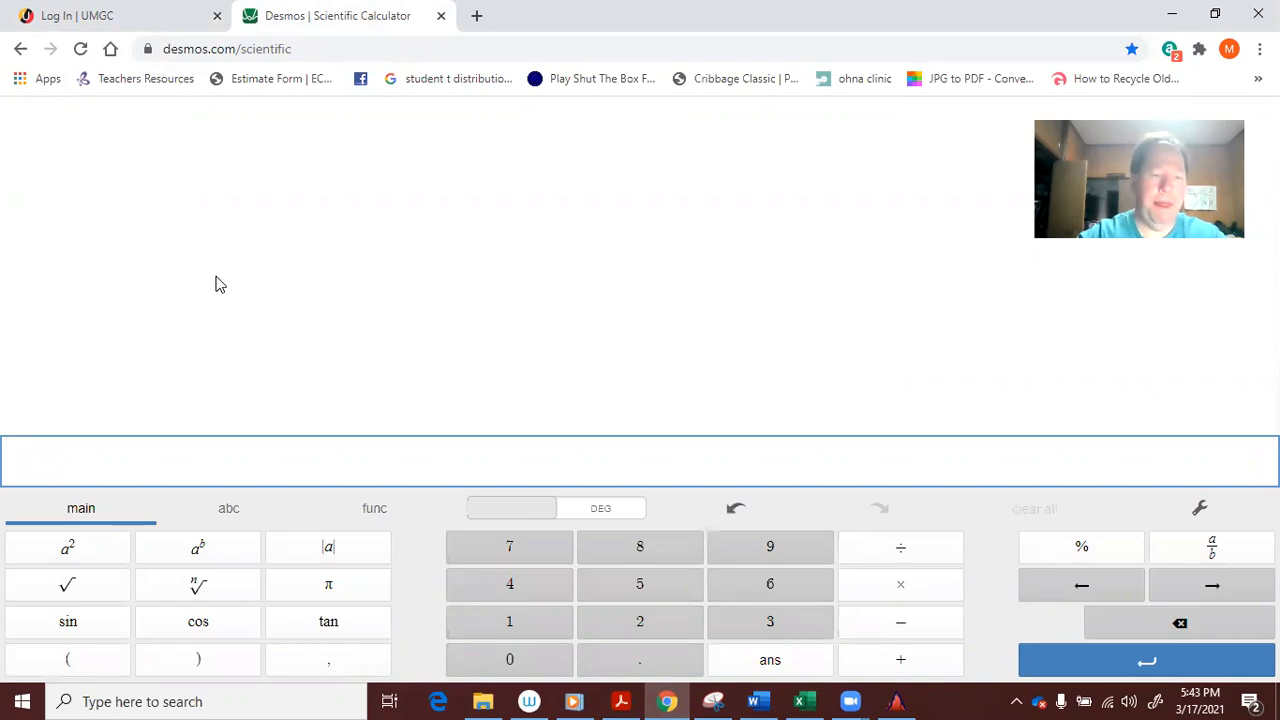
click(382, 522)
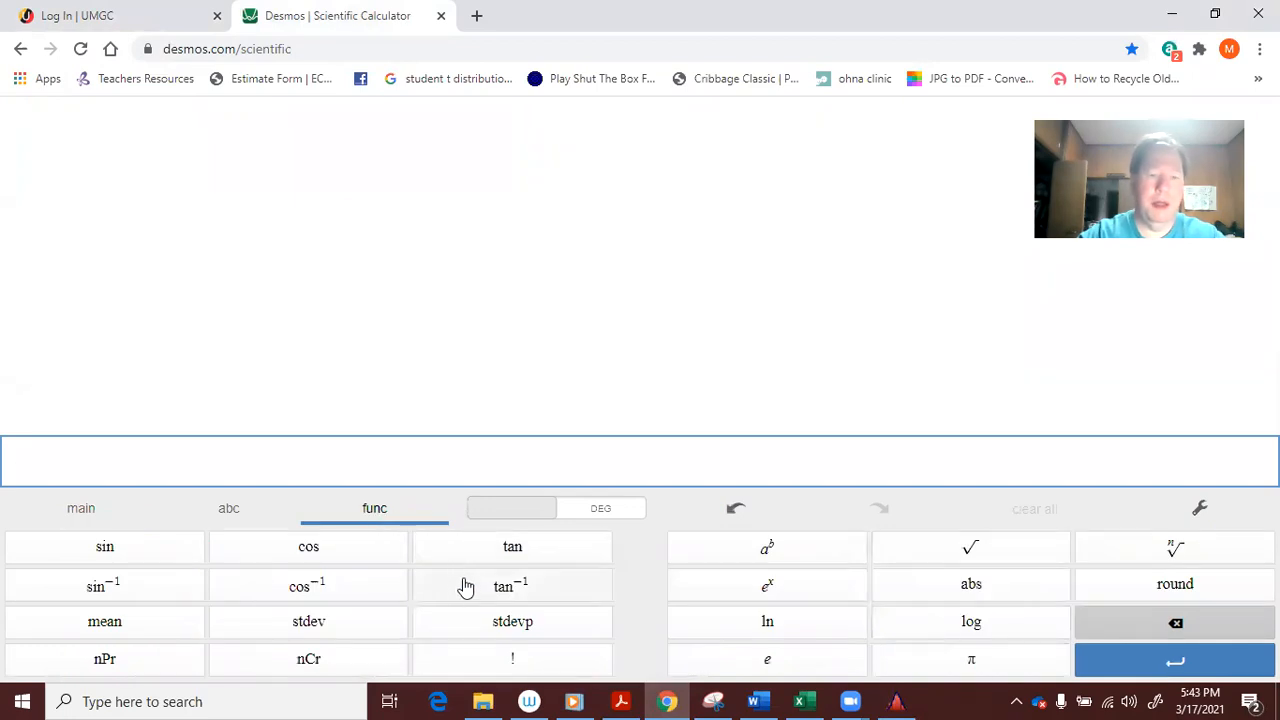
click(108, 624)
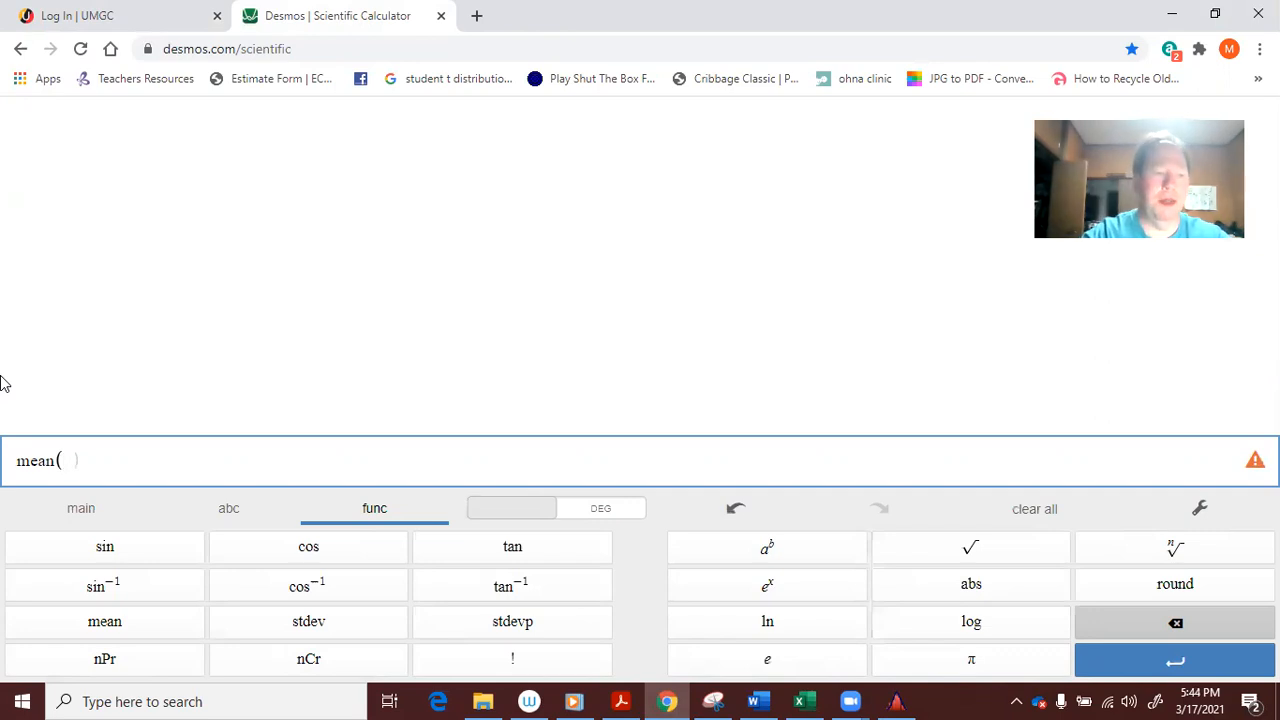
text(1,2,3)
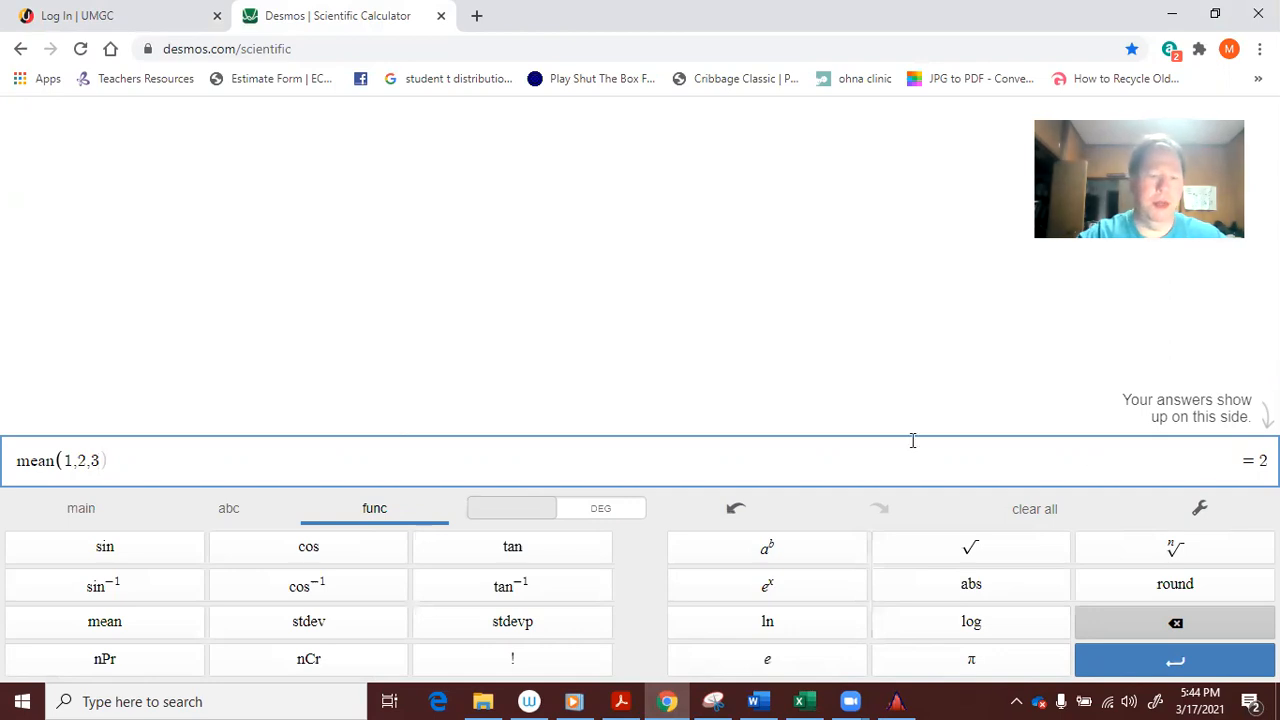
text(,4)
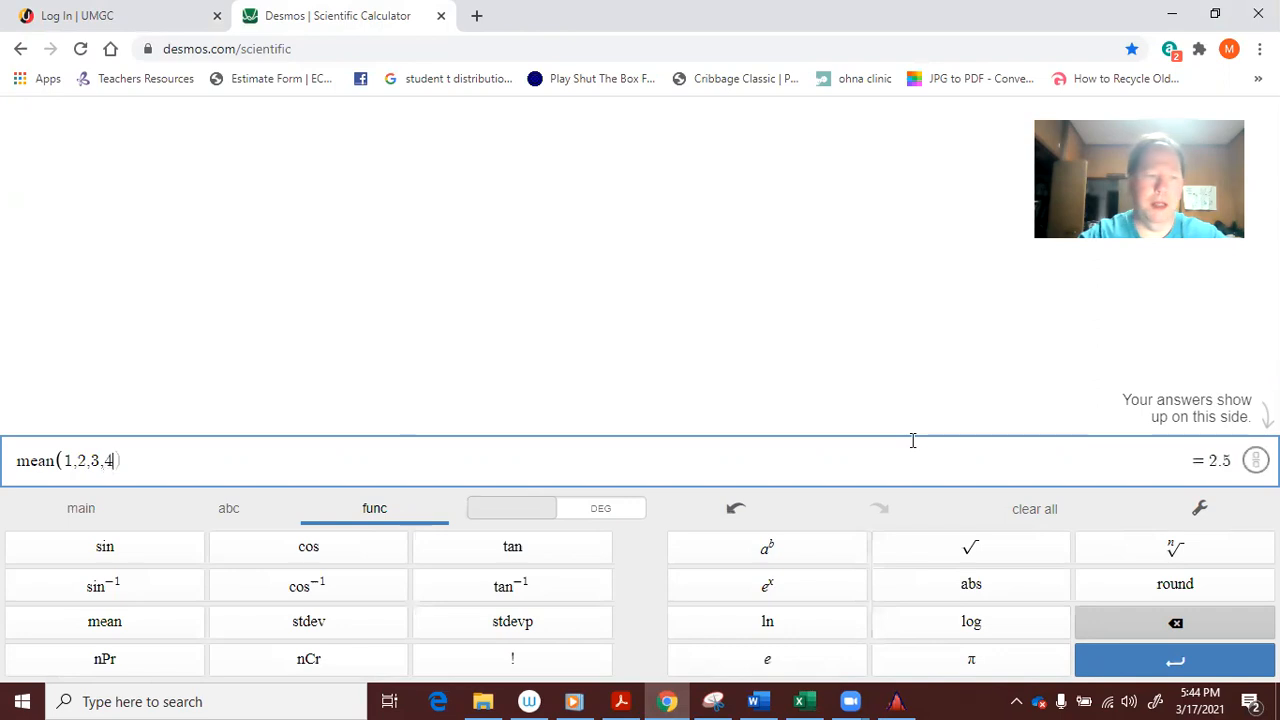